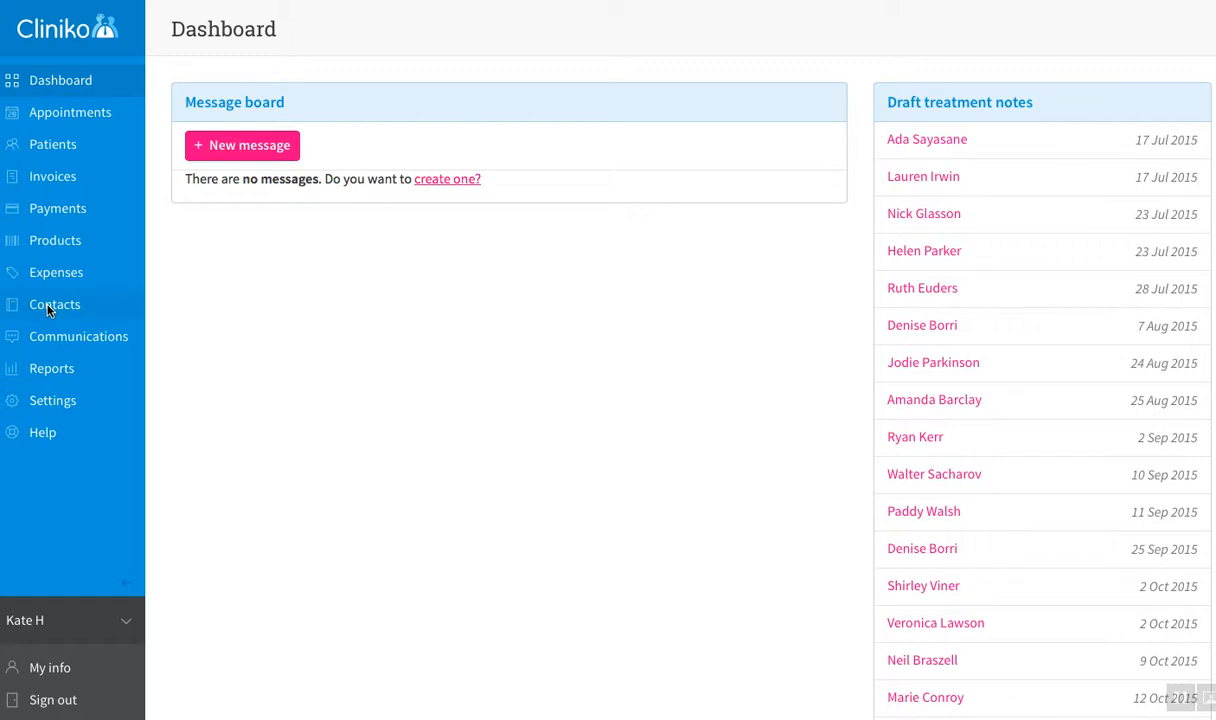
Step: Open the Contacts list from the left sidebar
click(50, 306)
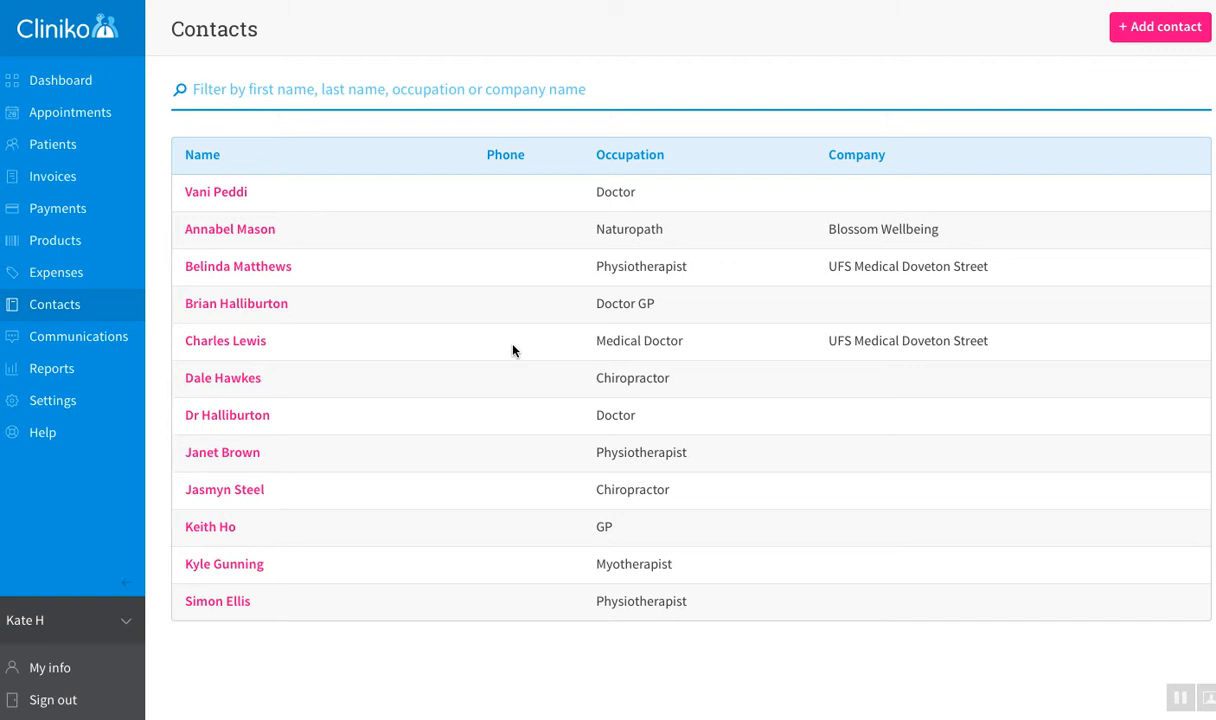
Step: Start a new contact, view the Title options, and switch the type between Doctor and Standard
click(1160, 30)
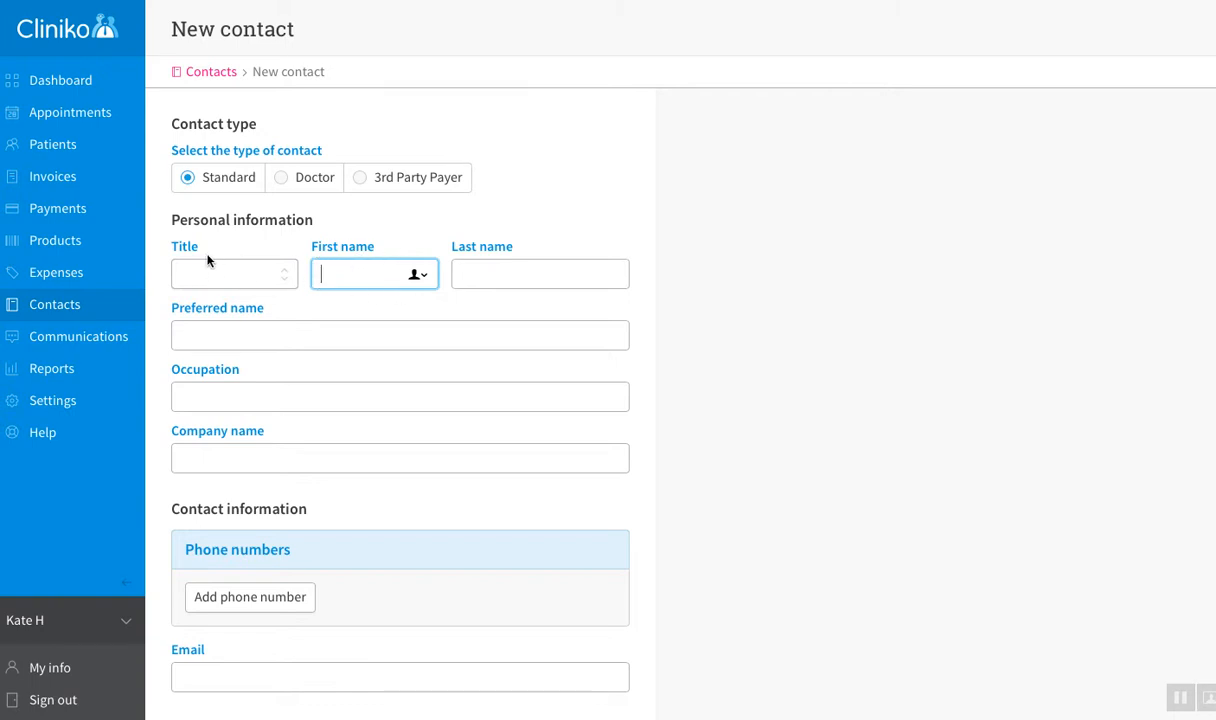
click(275, 279)
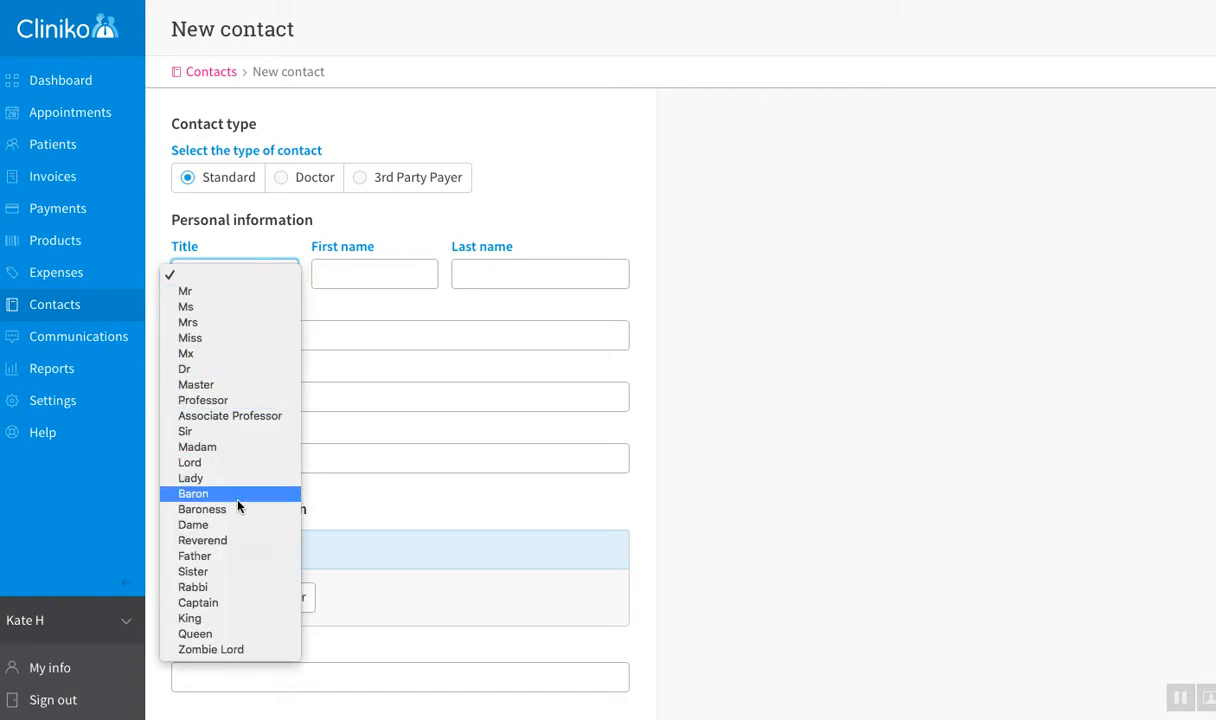
click(263, 205)
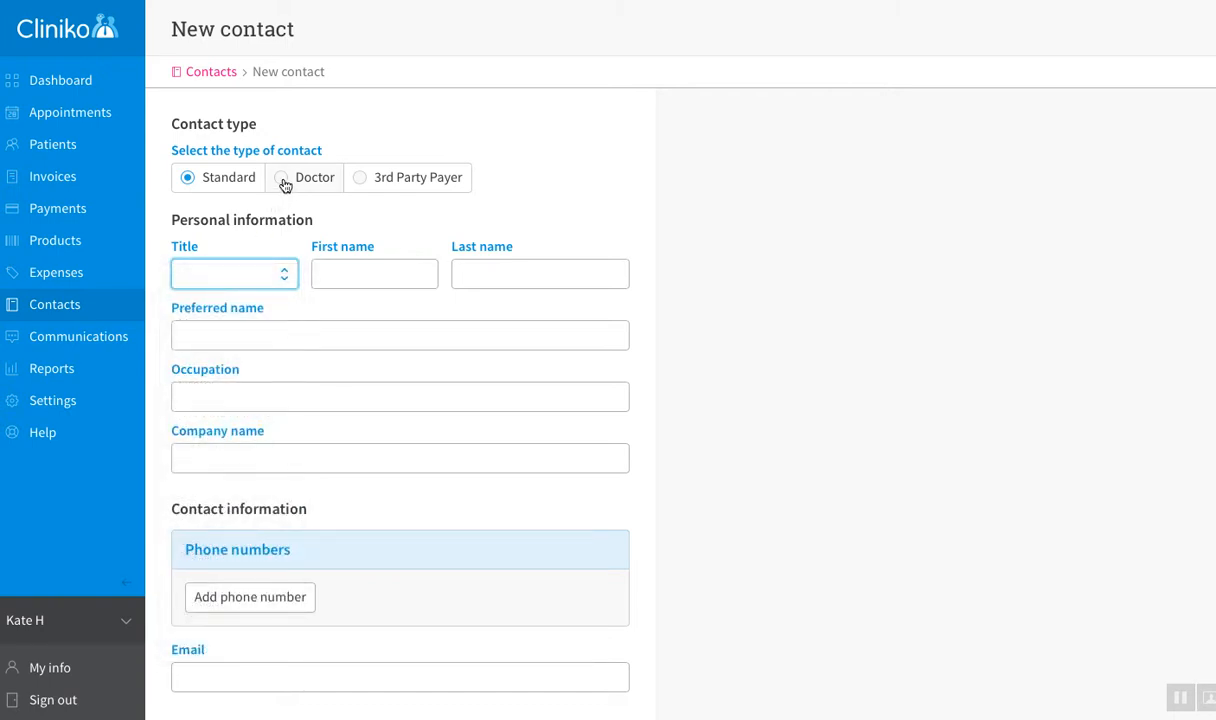
click(283, 180)
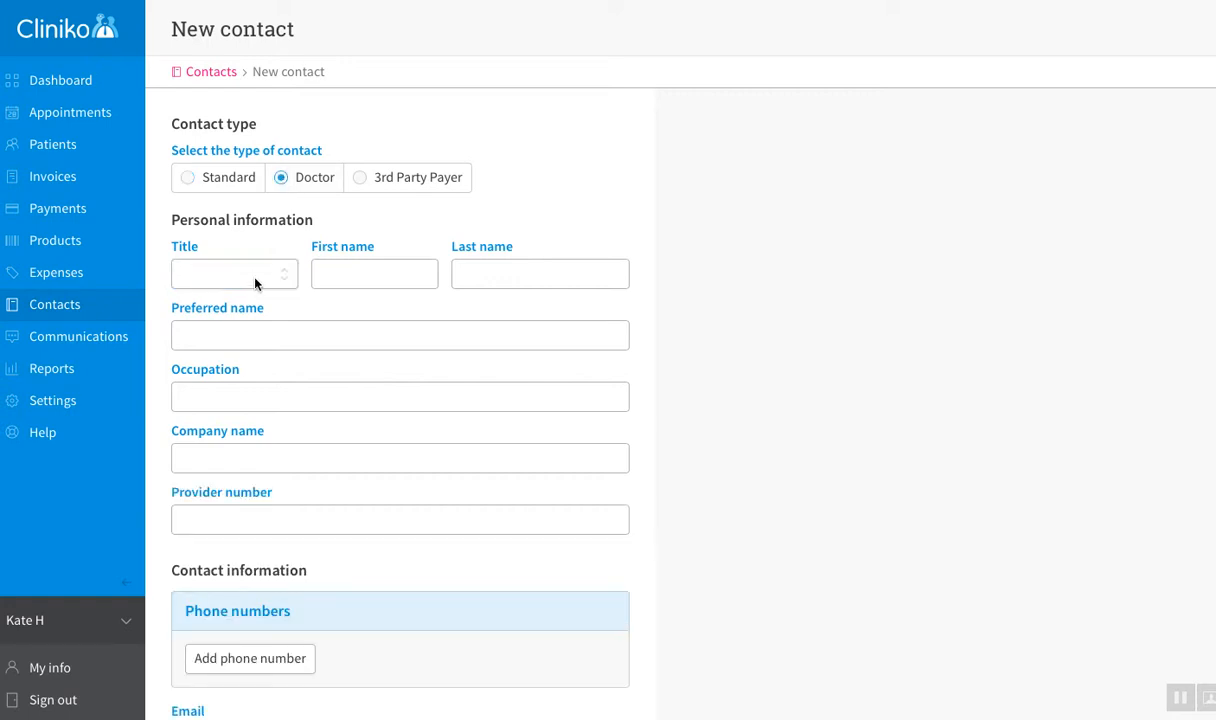
click(255, 283)
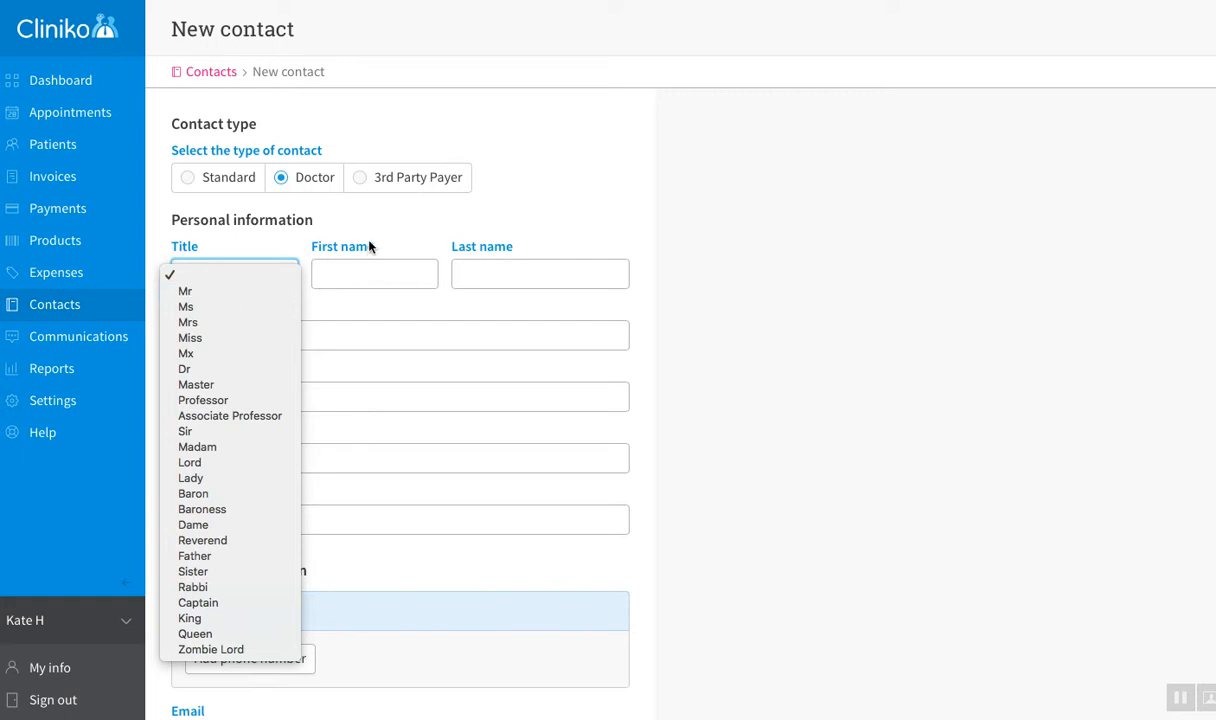
key(Escape)
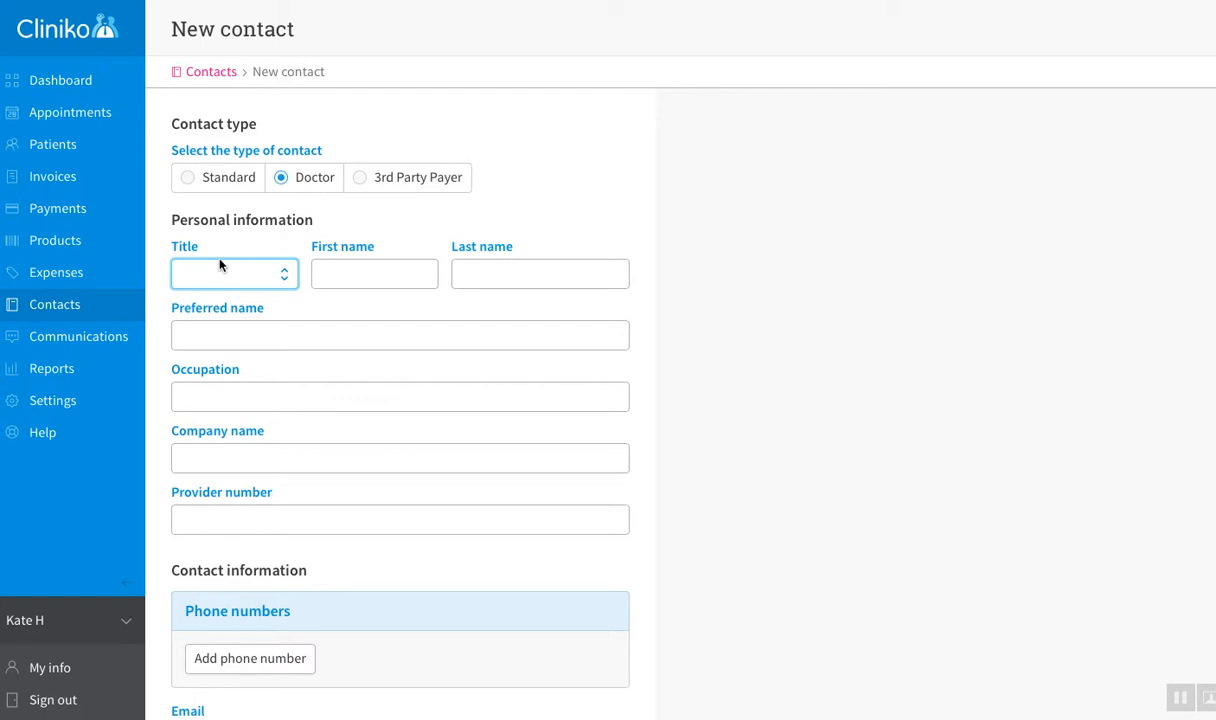
click(189, 181)
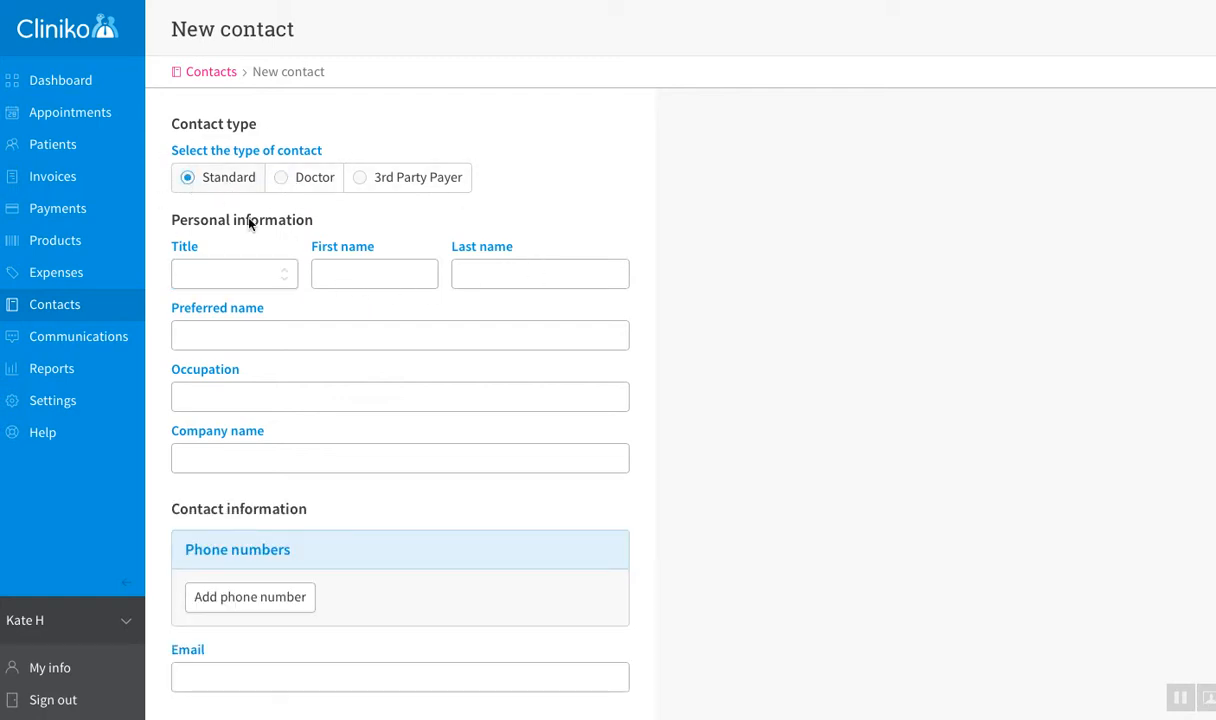
click(284, 182)
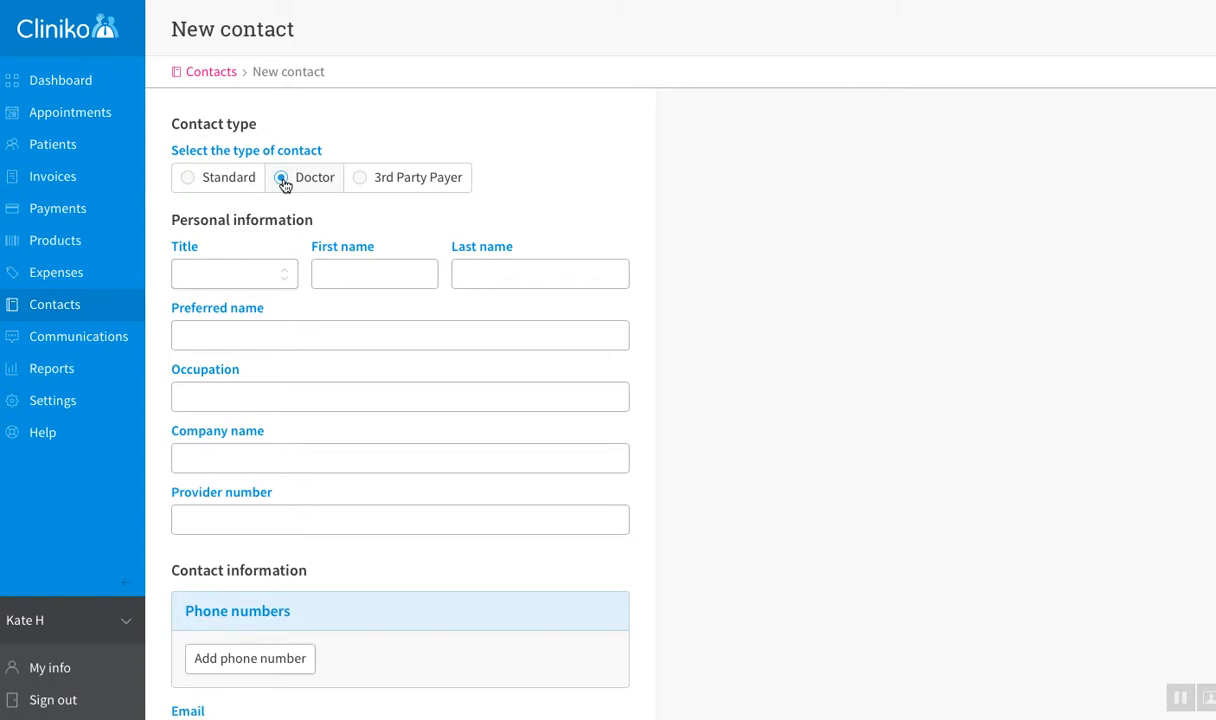
click(189, 180)
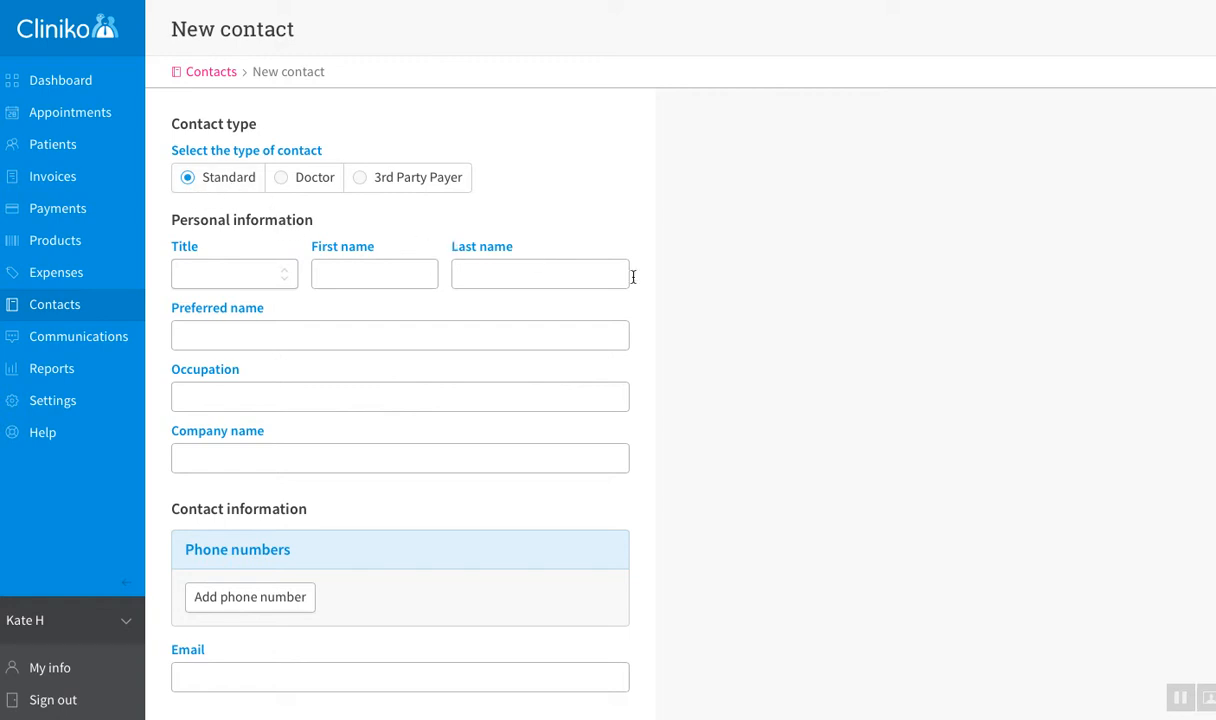
Step: Look over the new contact's Address and City fields, then abandon the form for Contacts
scroll(643, 284, down, 1)
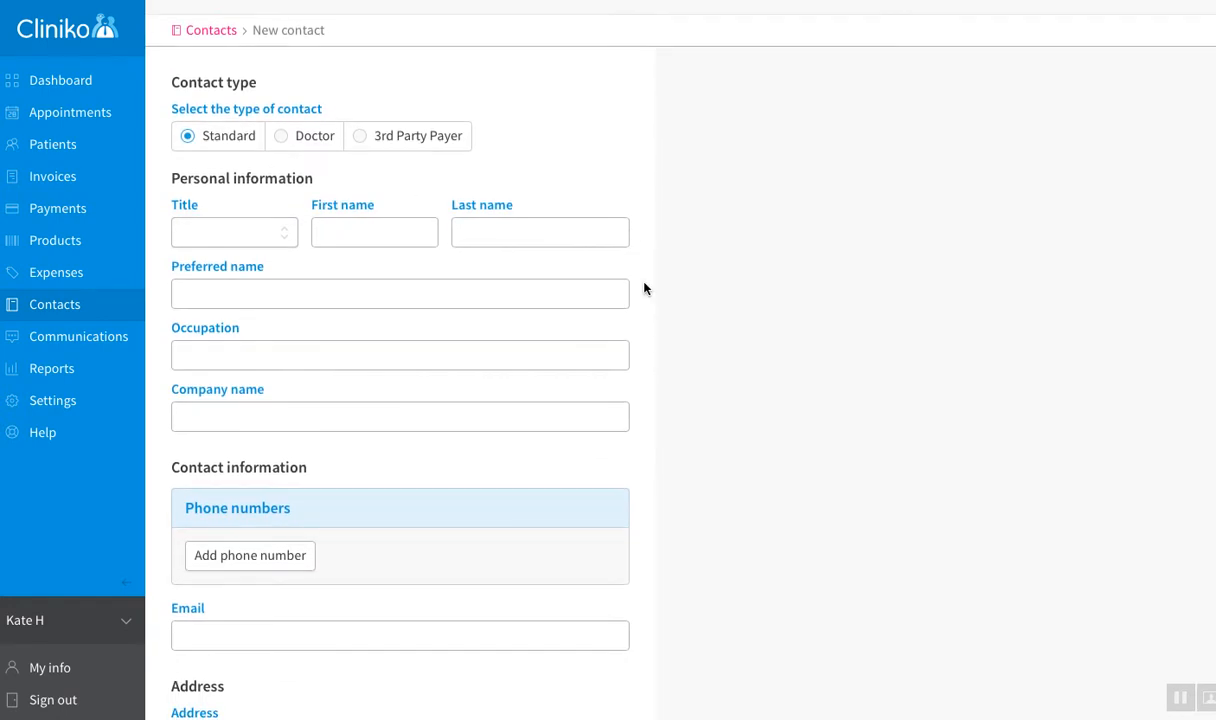
scroll(643, 289, down, 3)
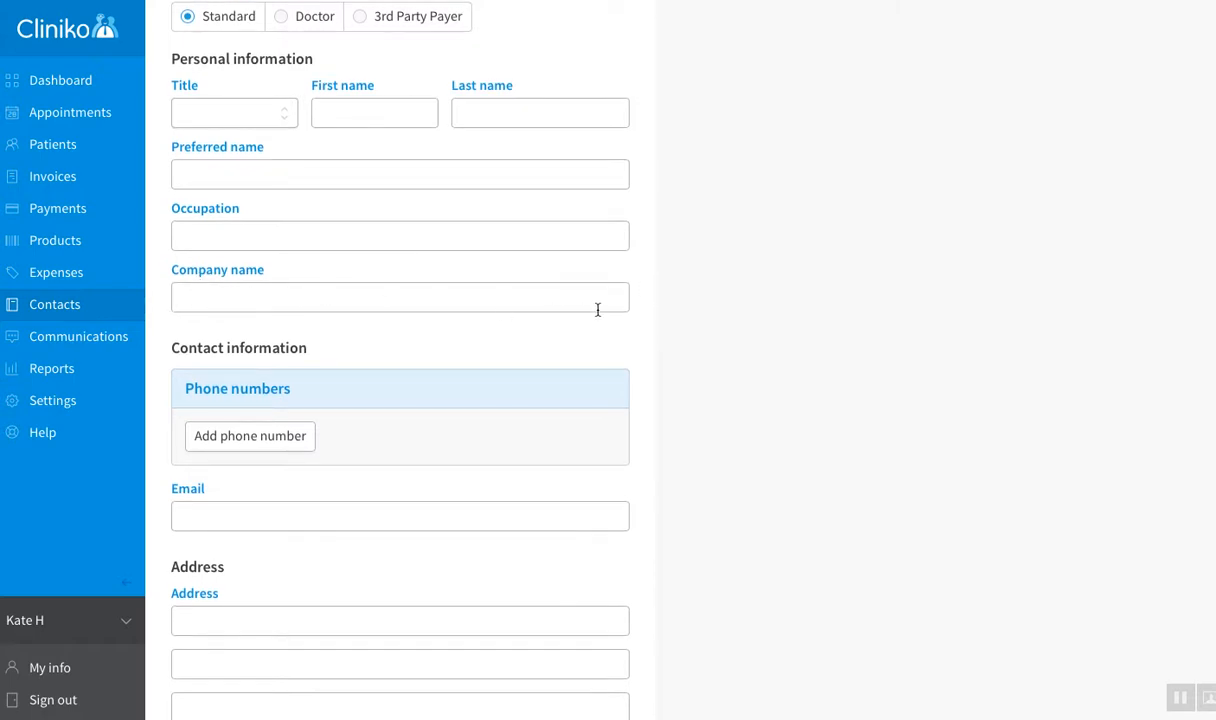
scroll(570, 471, down, 5)
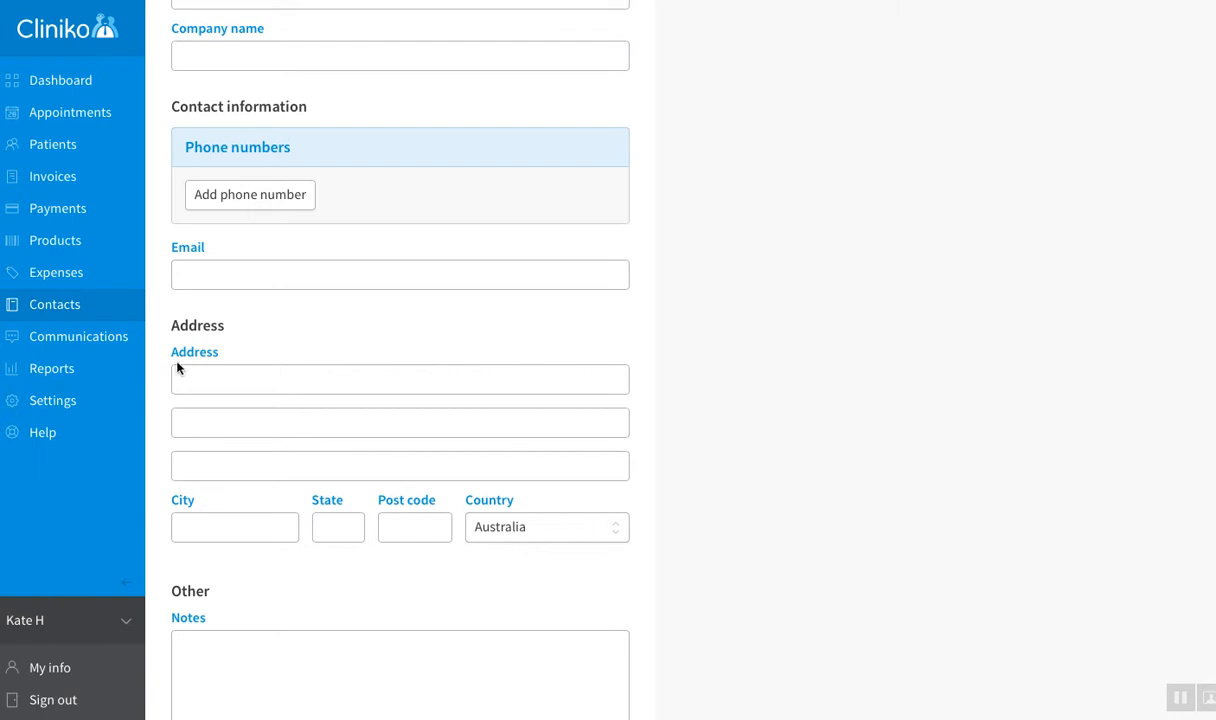
click(288, 385)
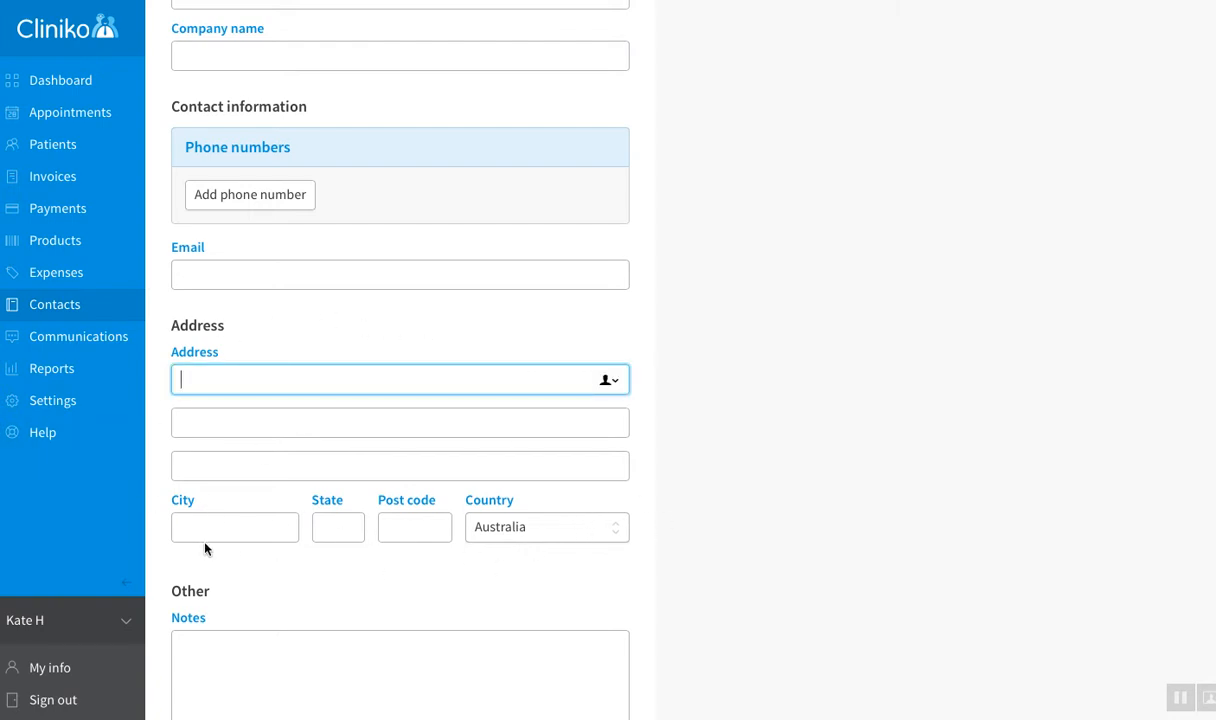
click(251, 527)
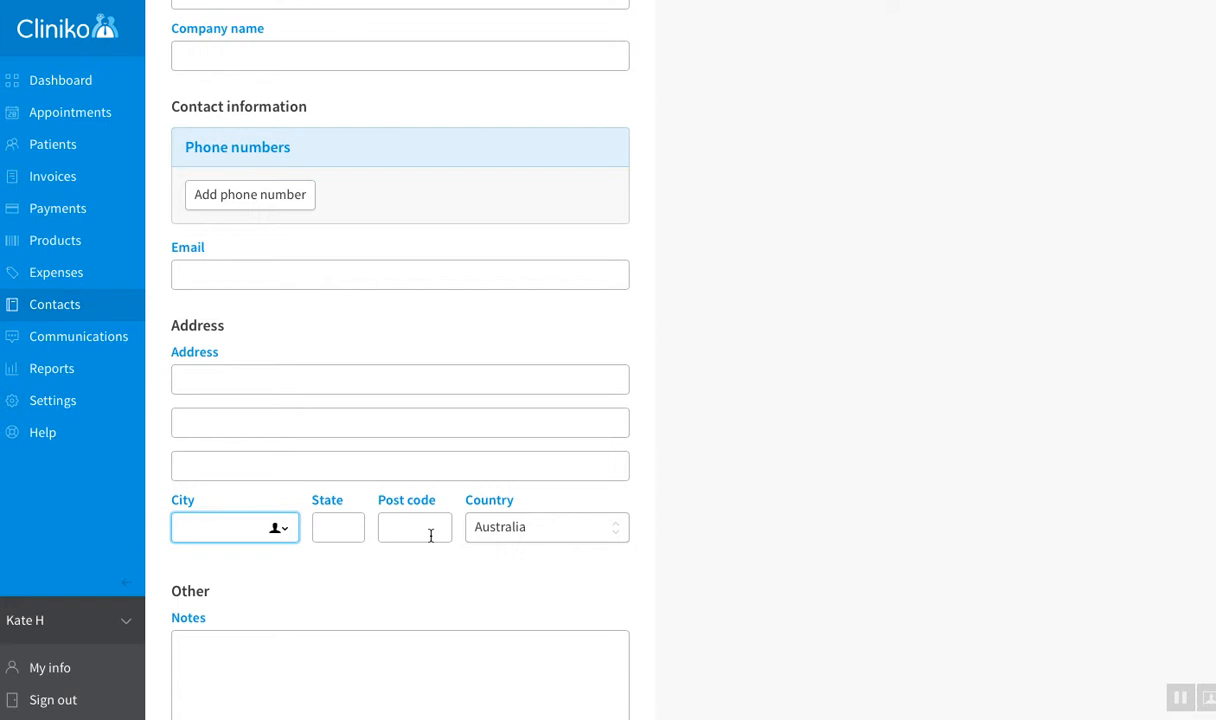
scroll(741, 475, up, 1)
scroll(741, 475, down, 3)
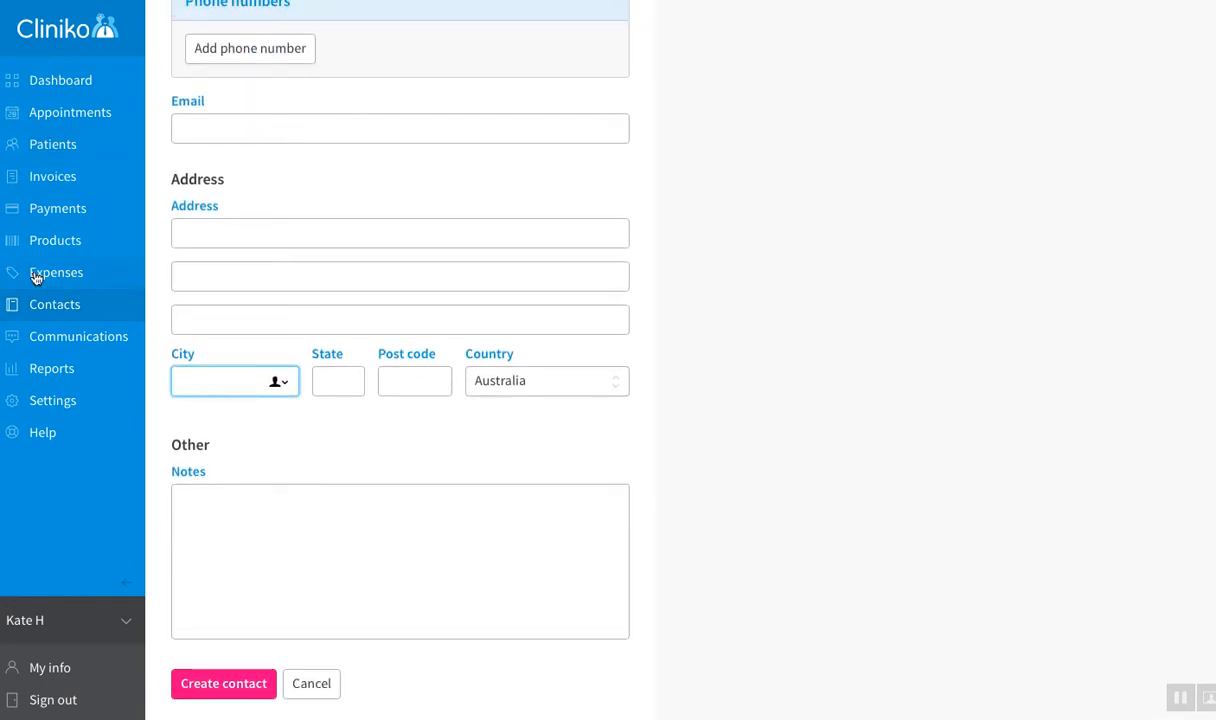
click(43, 310)
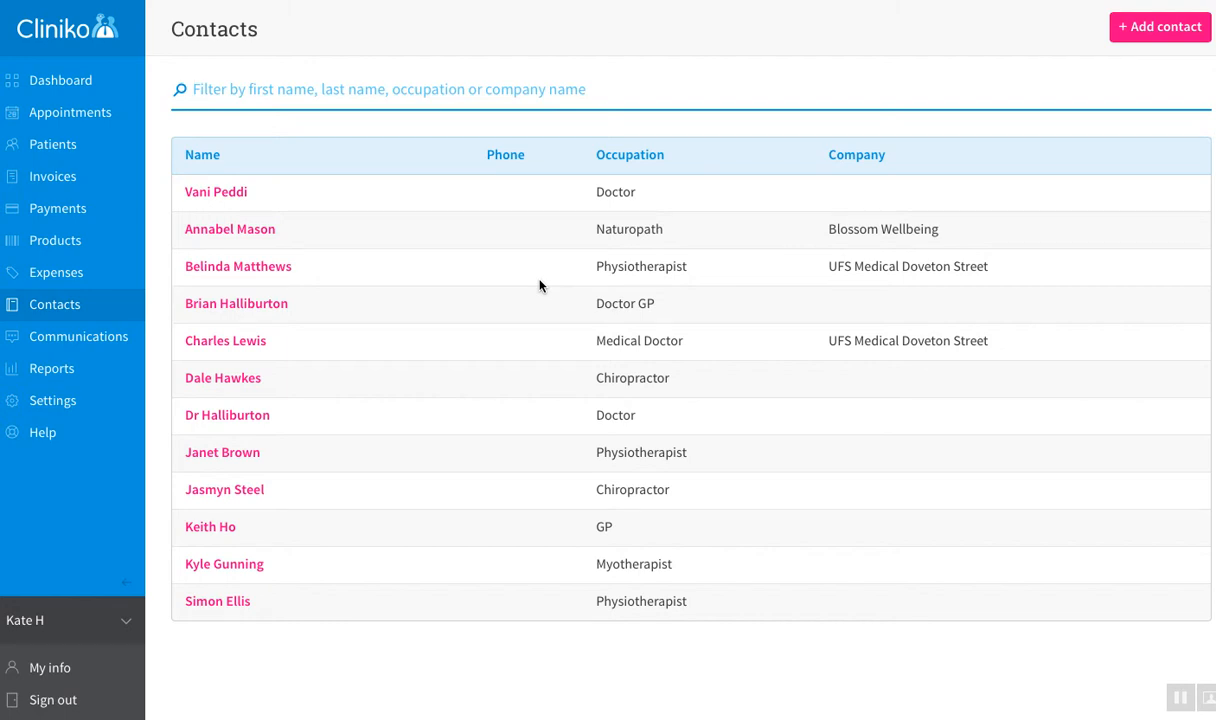
click(258, 270)
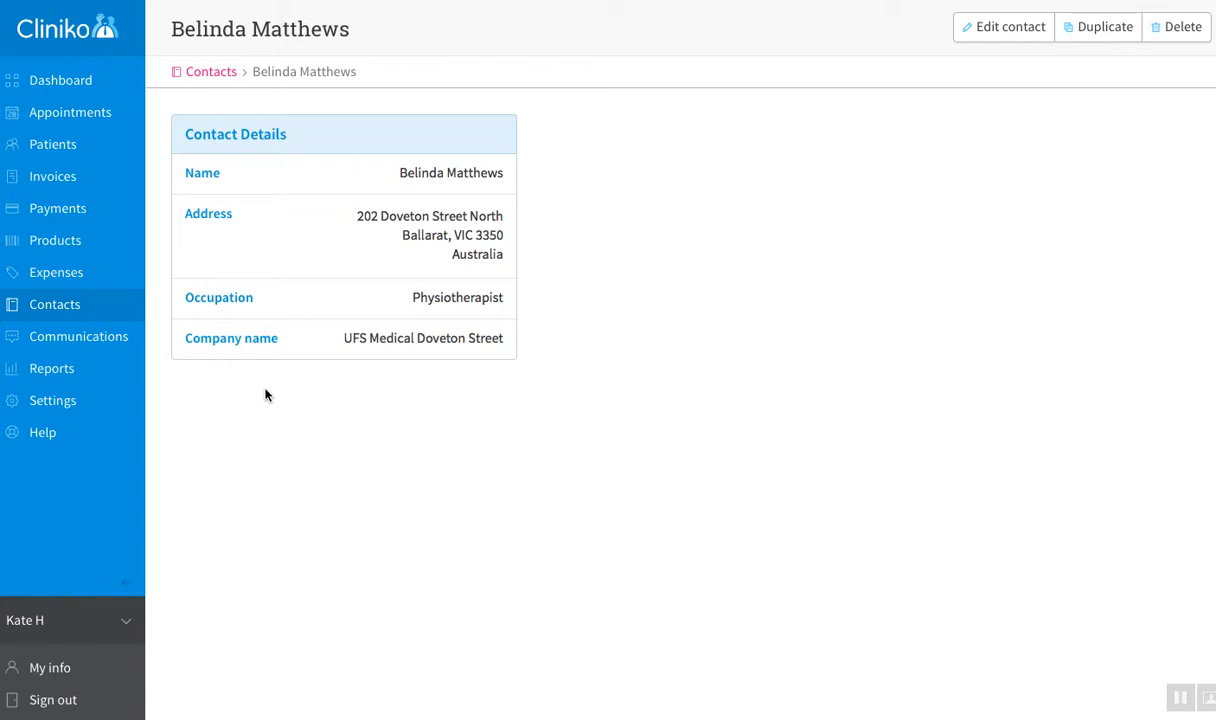
click(40, 309)
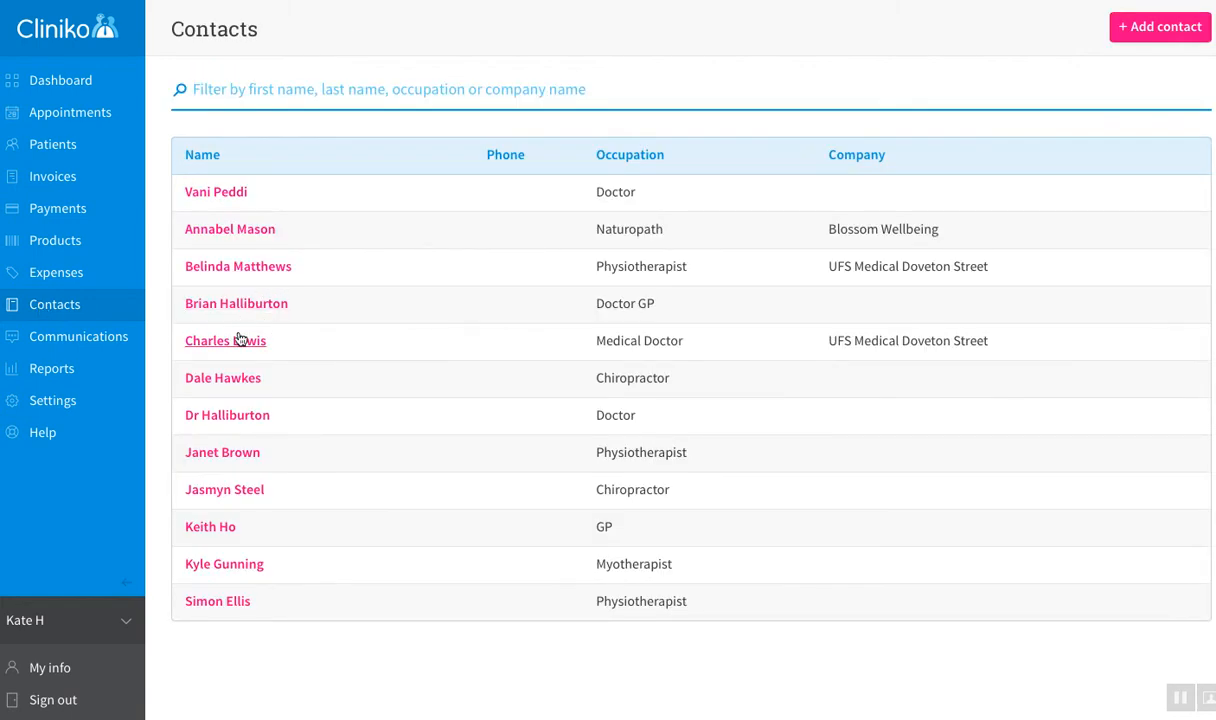
click(238, 344)
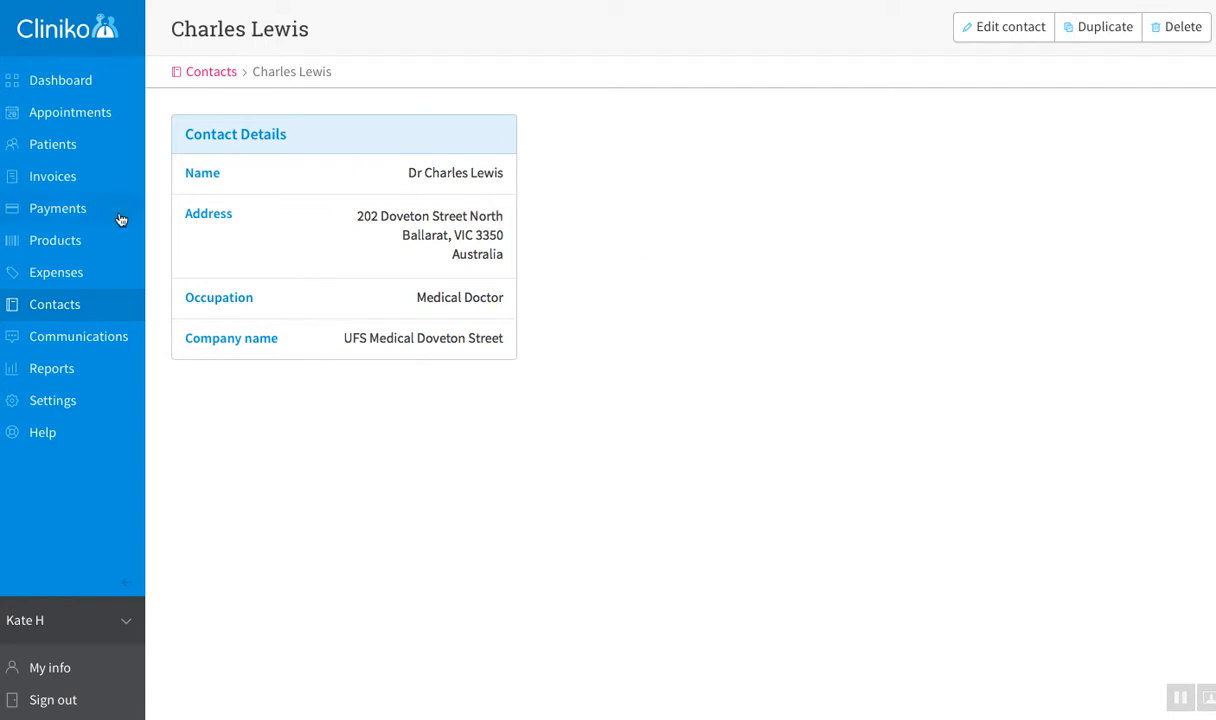
click(71, 306)
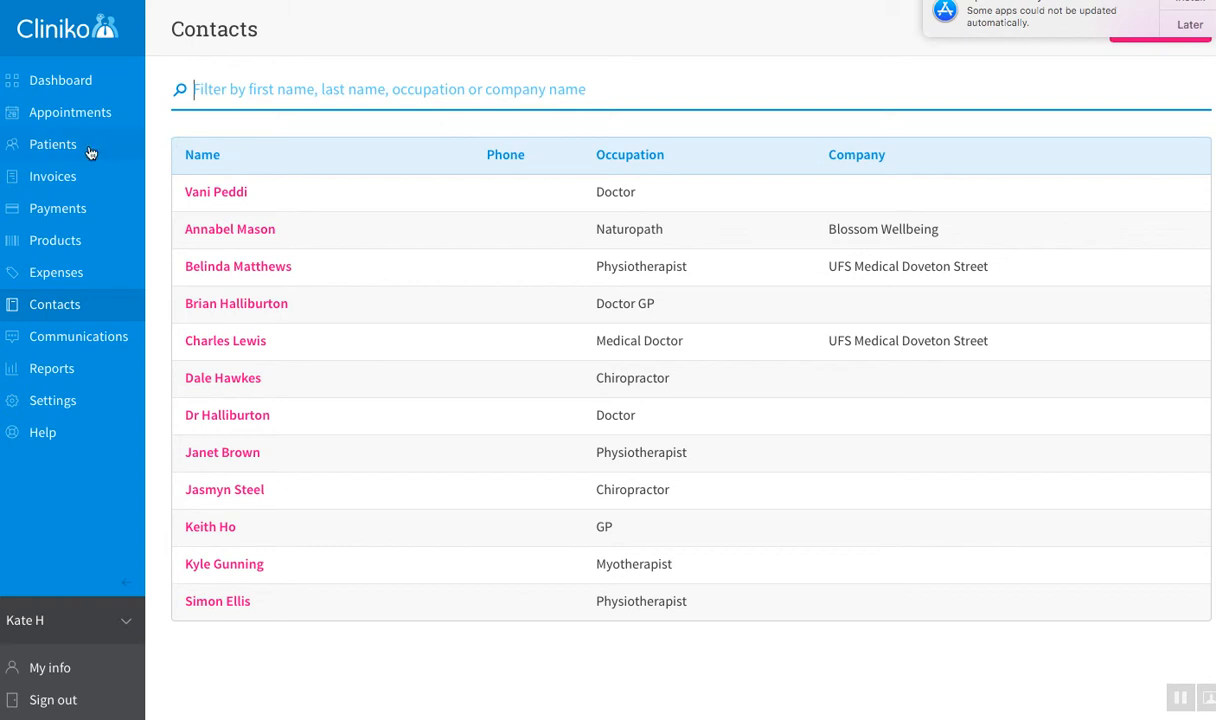
click(57, 149)
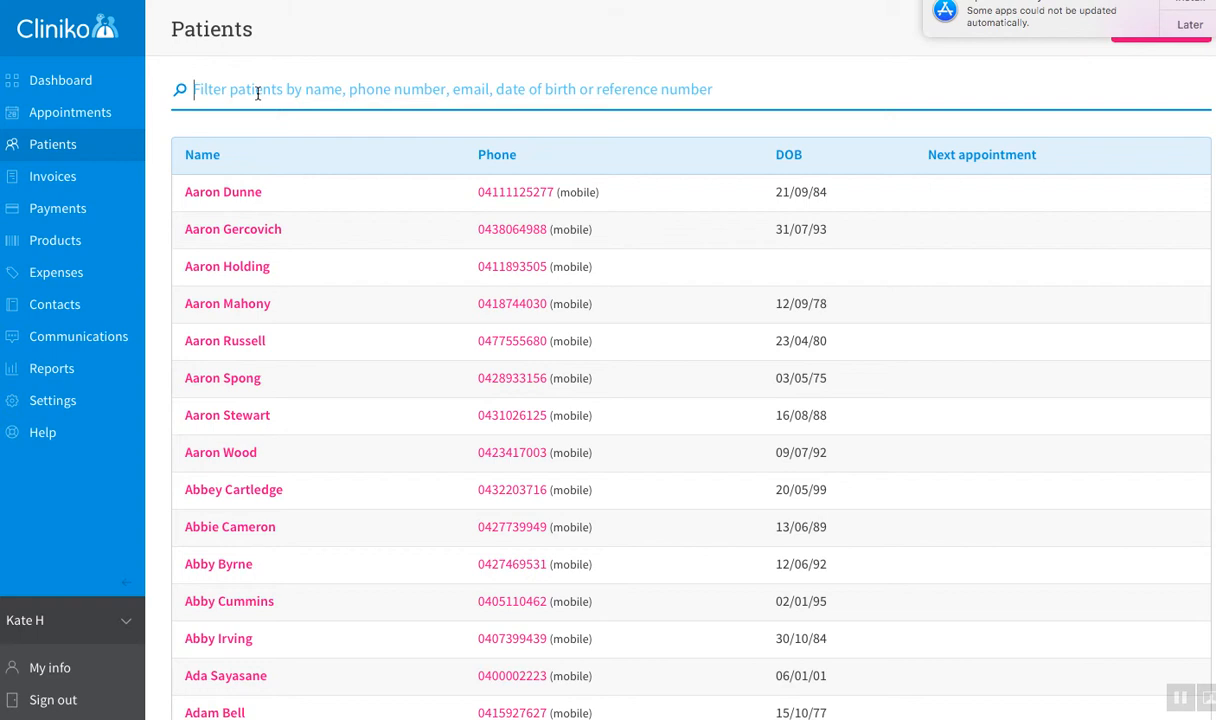
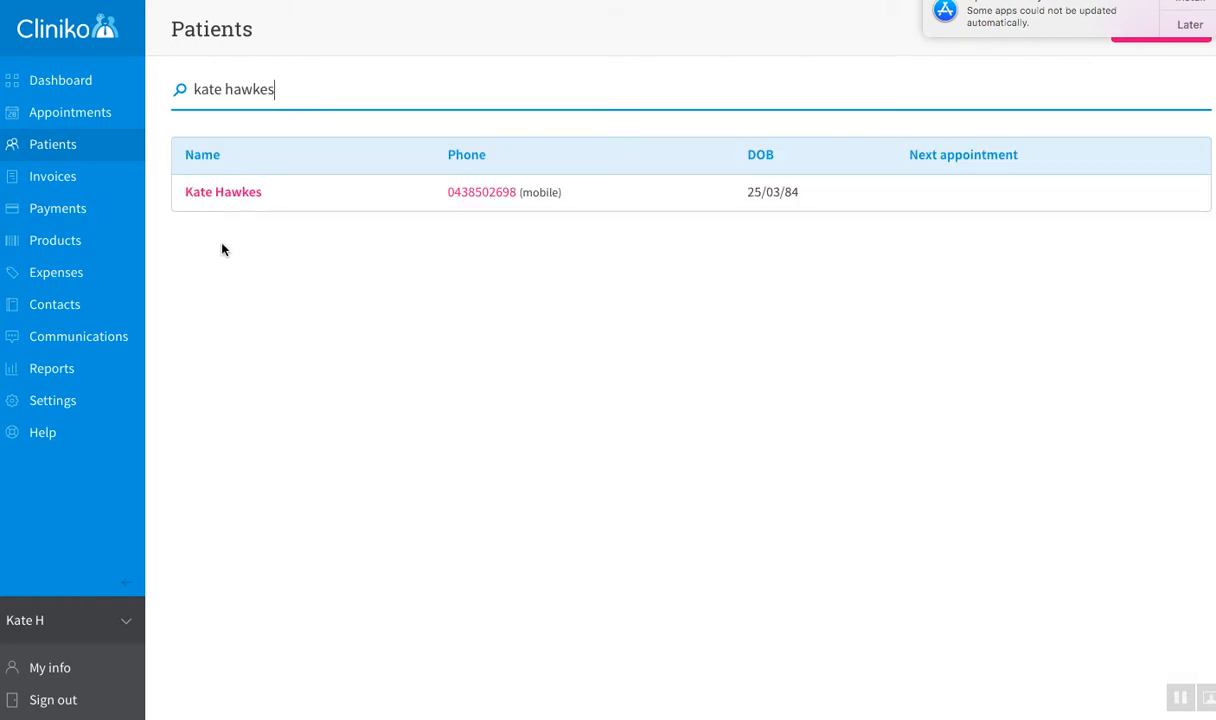
click(224, 196)
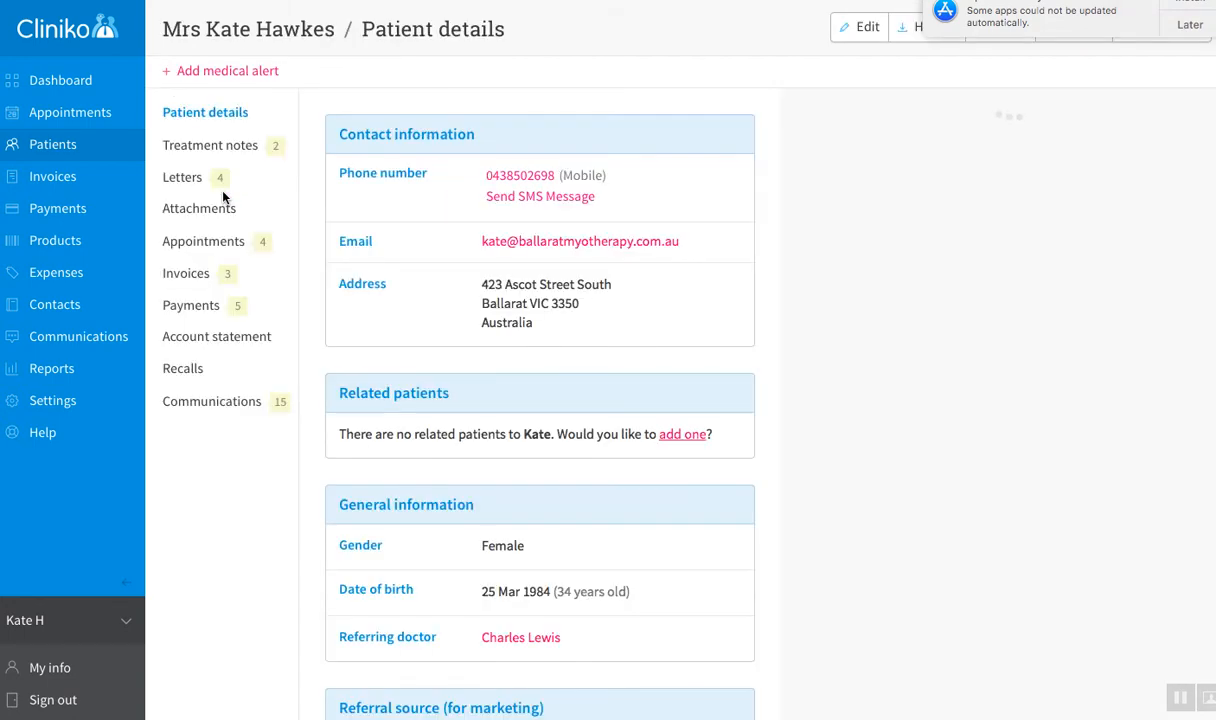
scroll(525, 405, down, 2)
scroll(525, 405, down, 2)
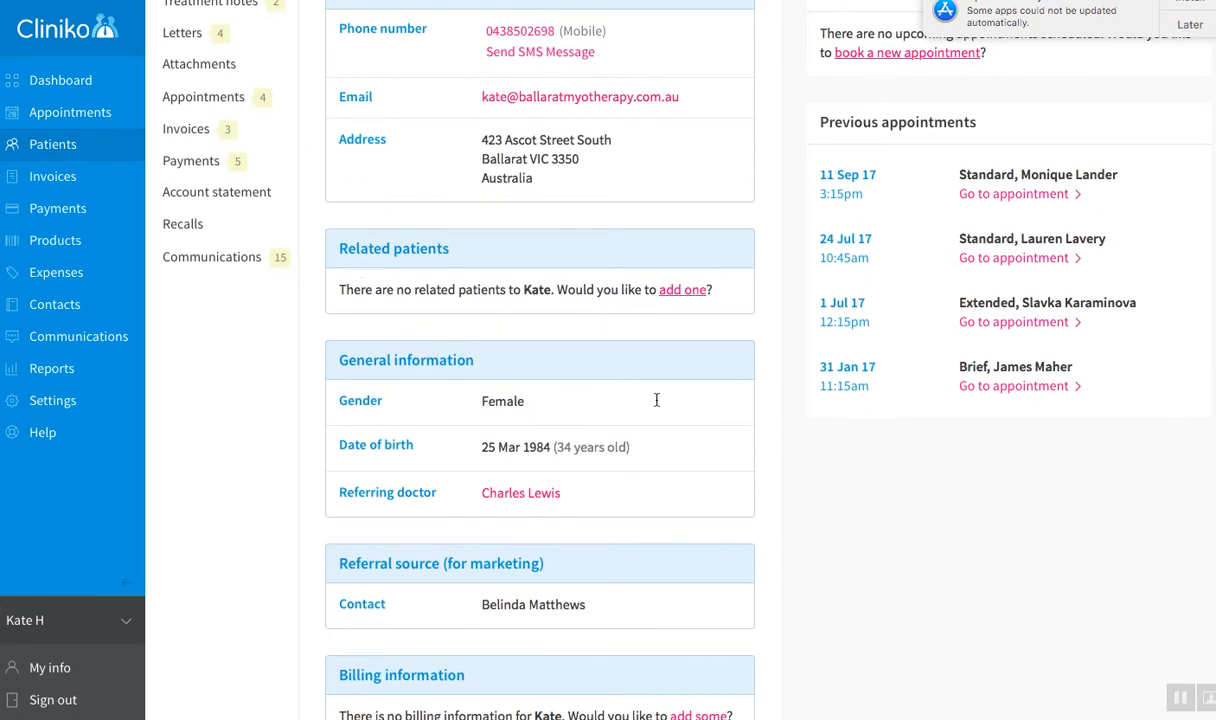
scroll(643, 111, up, 3)
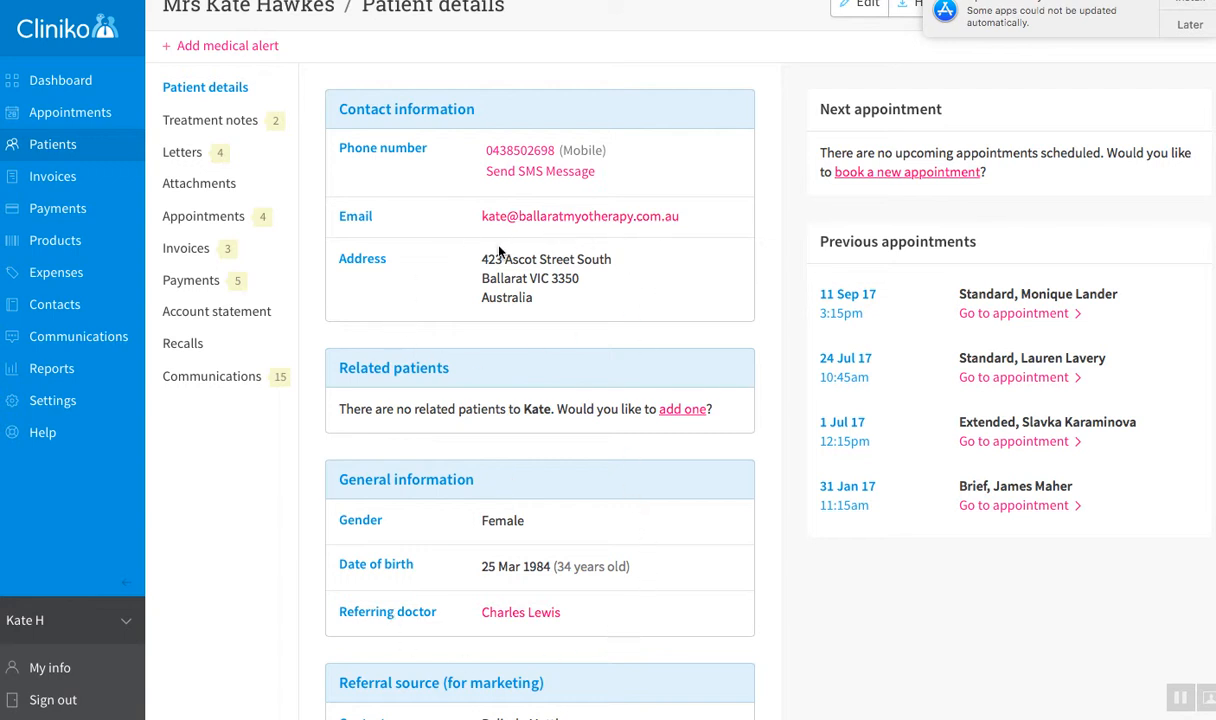
scroll(465, 310, down, 3)
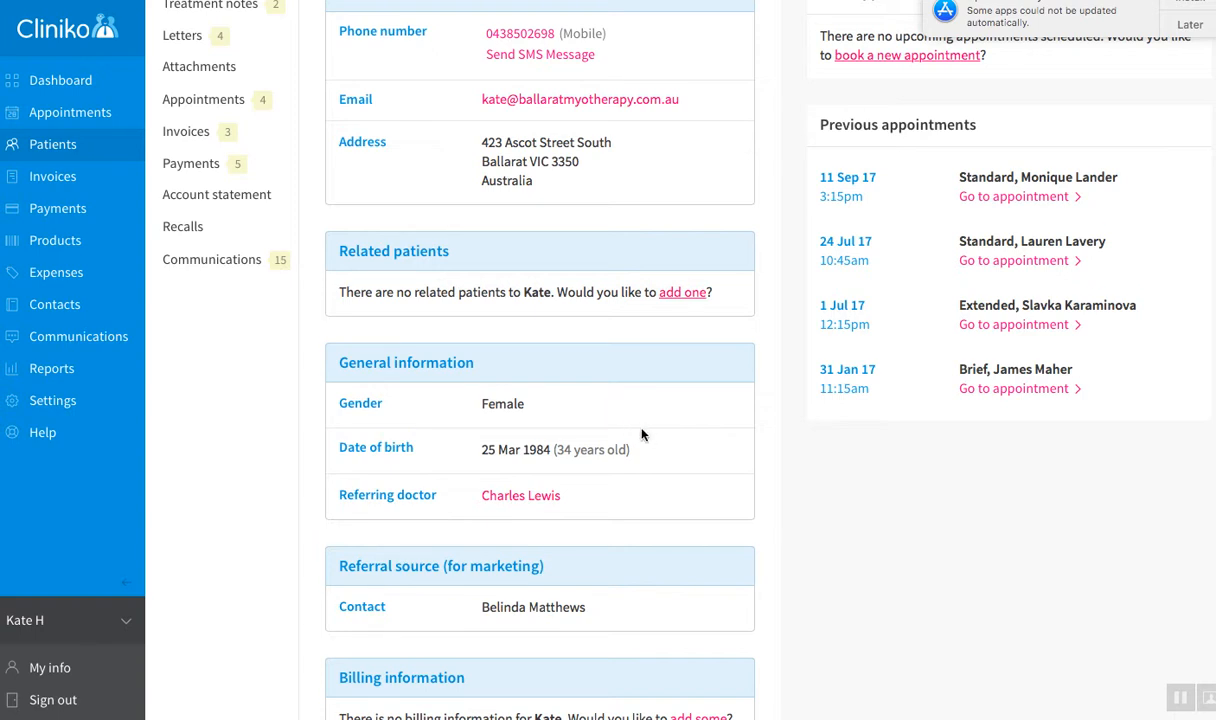
scroll(642, 434, down, 1)
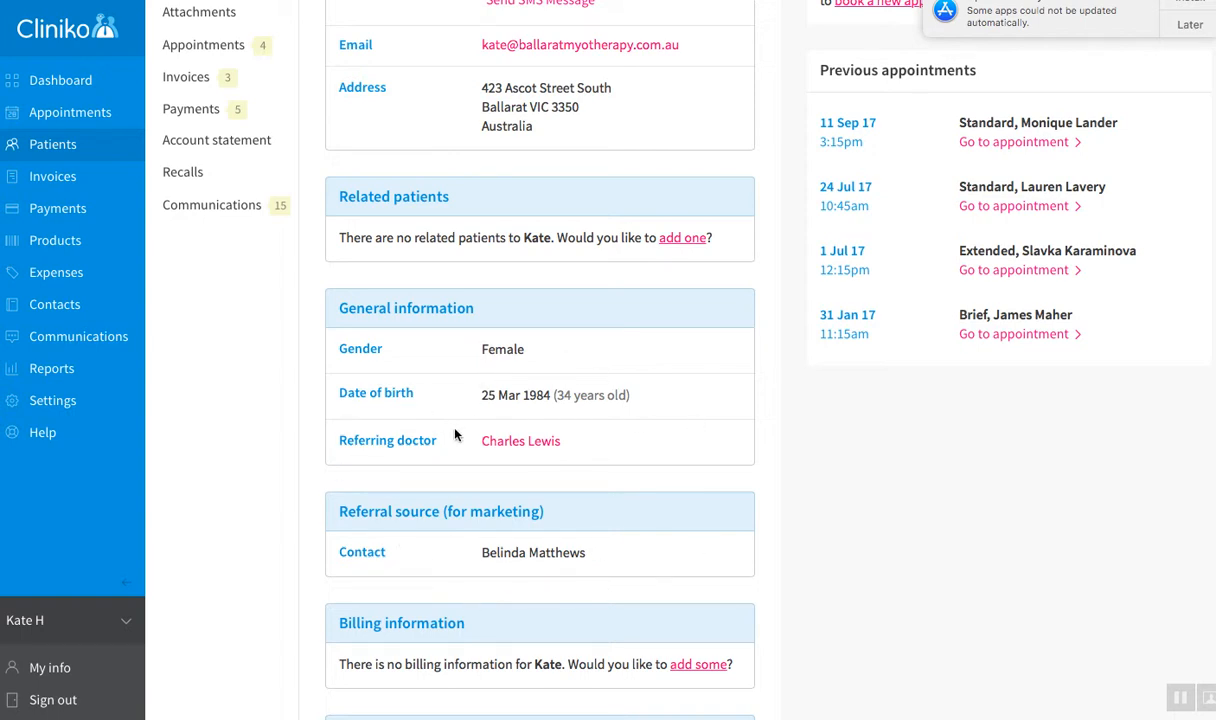
scroll(450, 434, up, 1)
scroll(449, 432, up, 3)
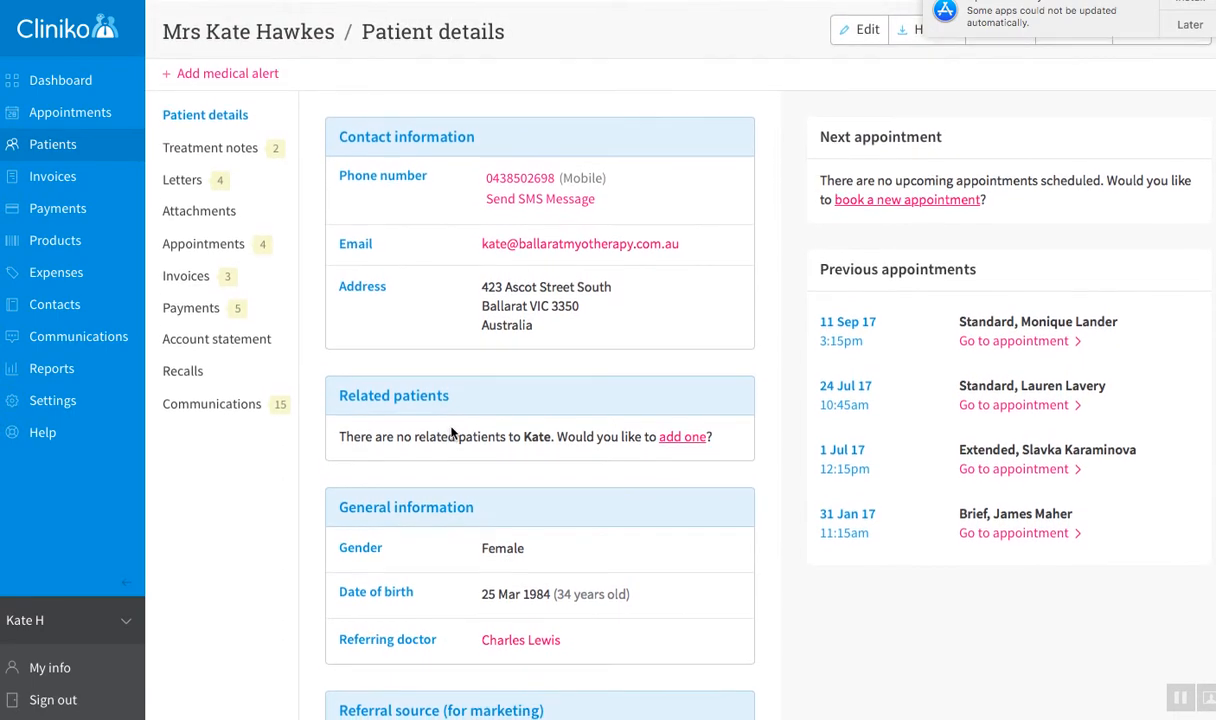
Step: Postpone the update reminder until tomorrow and open the patient's edit form
click(1192, 24)
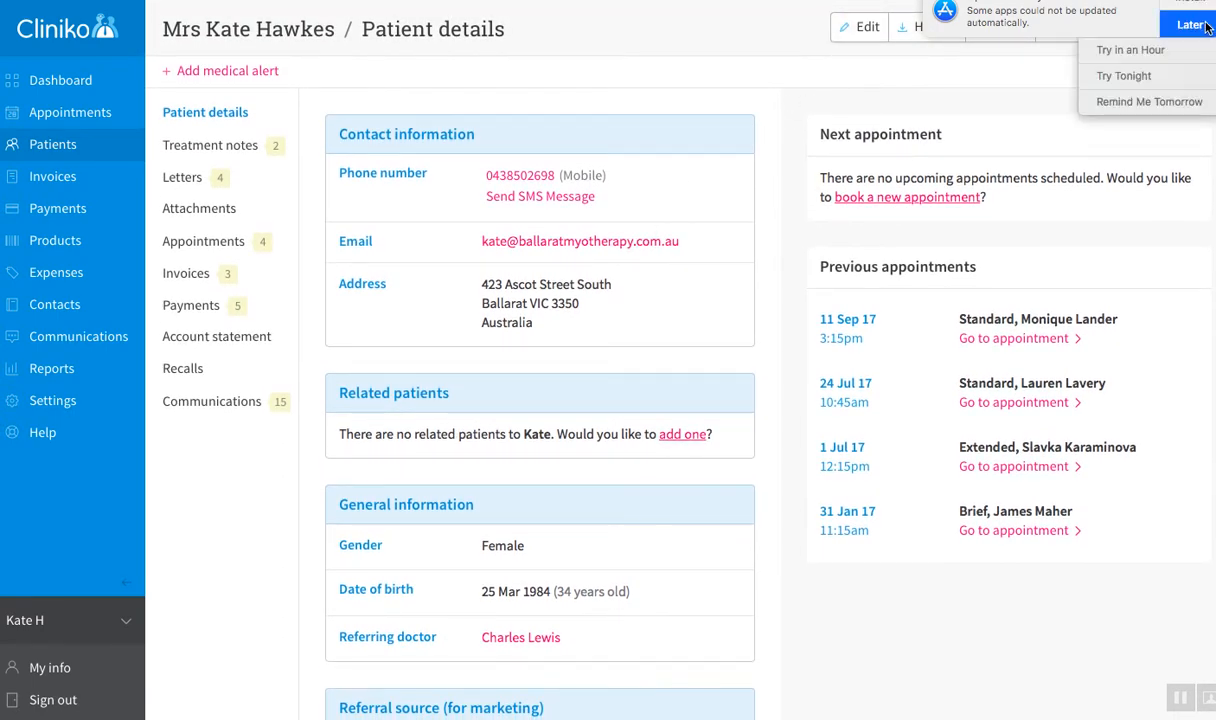
click(1148, 101)
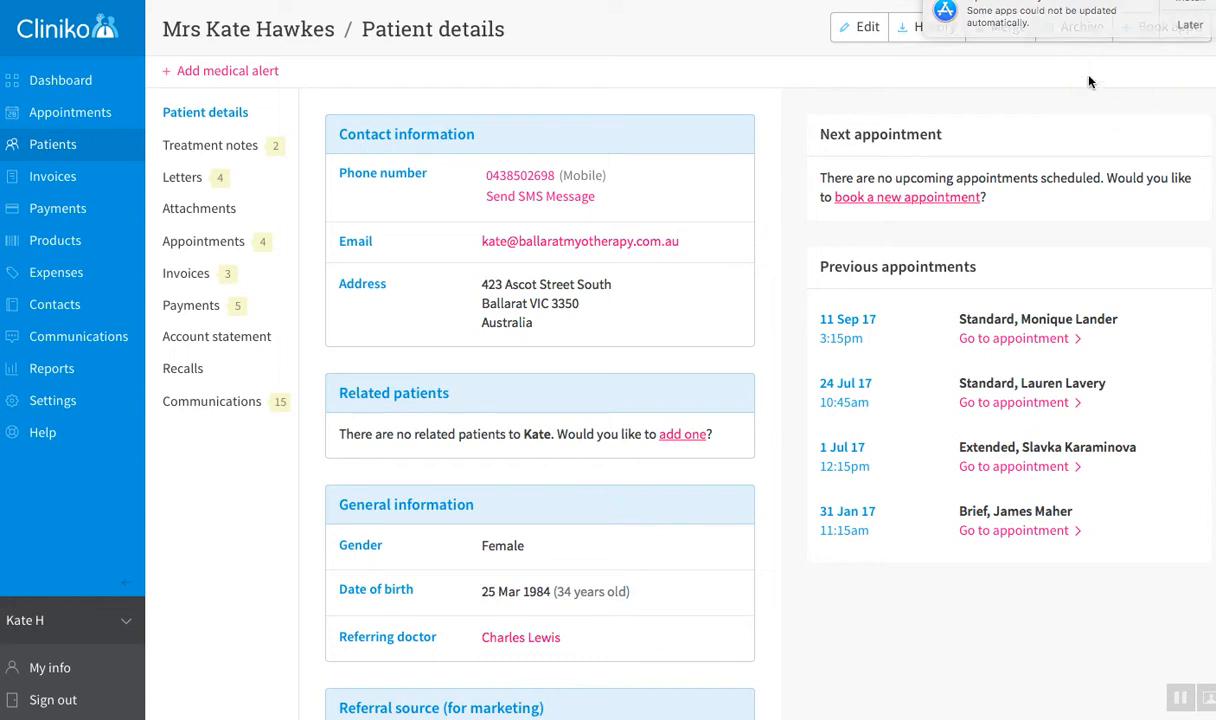
click(845, 28)
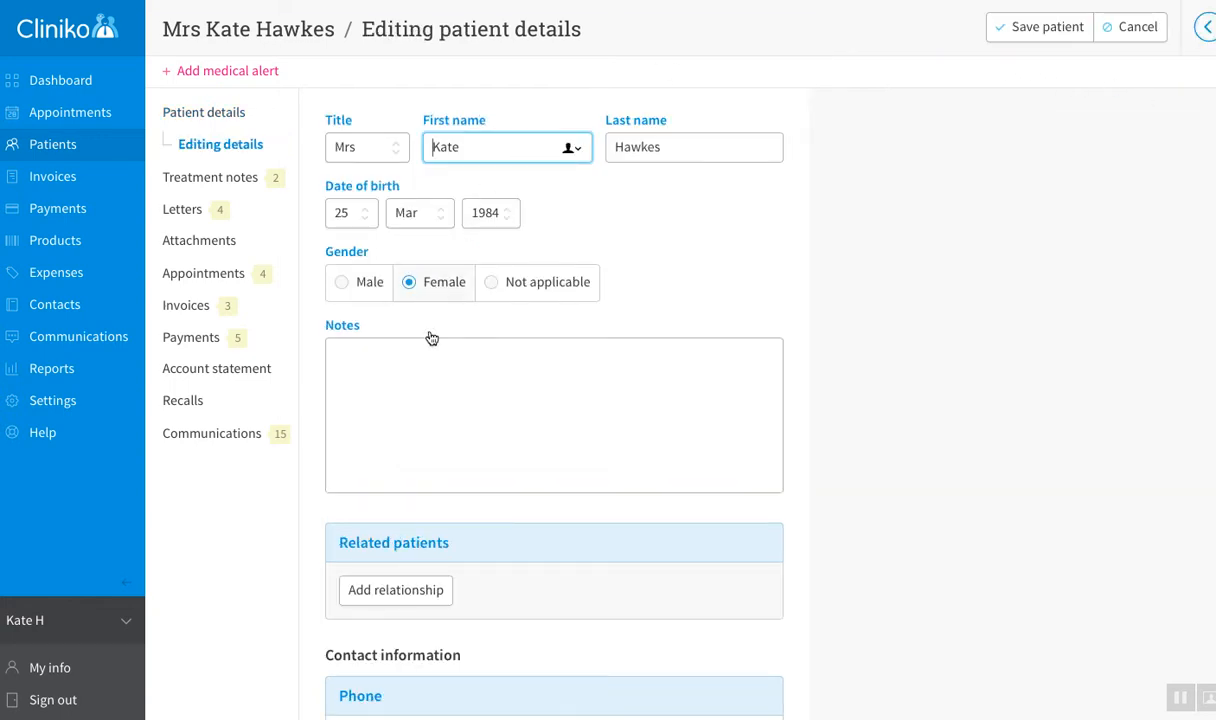
scroll(429, 337, down, 5)
scroll(429, 337, down, 15)
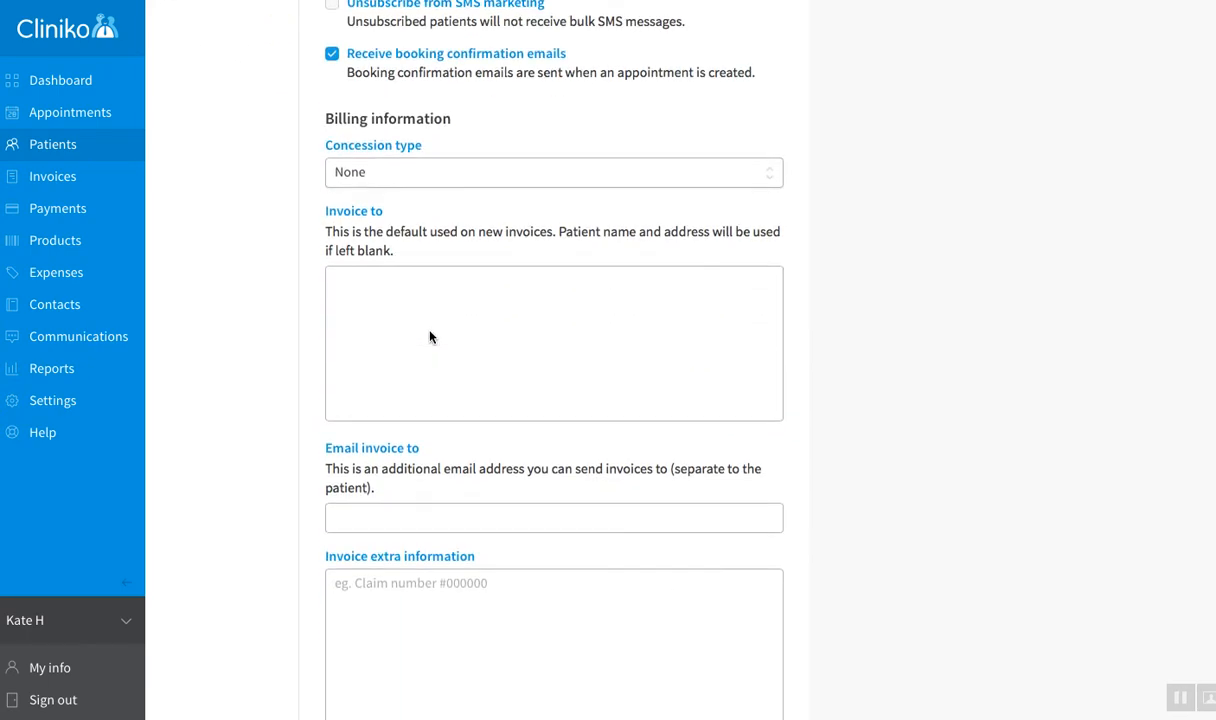
scroll(429, 337, down, 2)
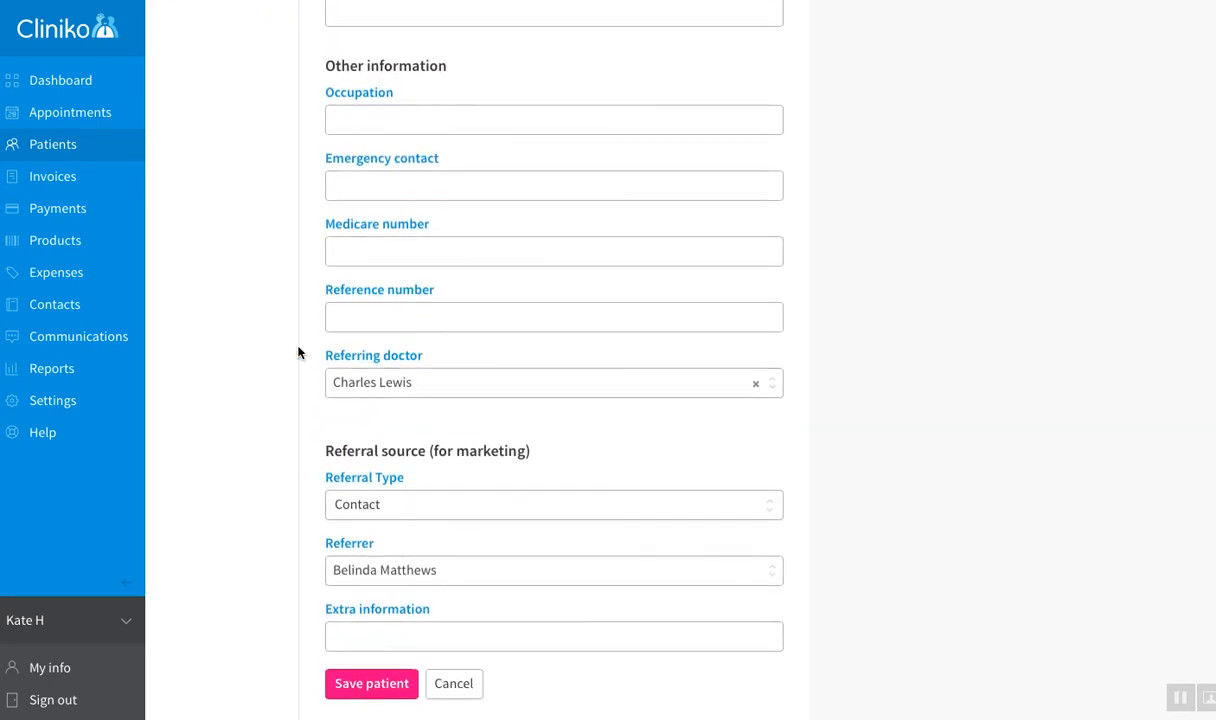
Step: Keep the current referring doctor and set Referral Type to Contact after briefly trying Other
click(776, 390)
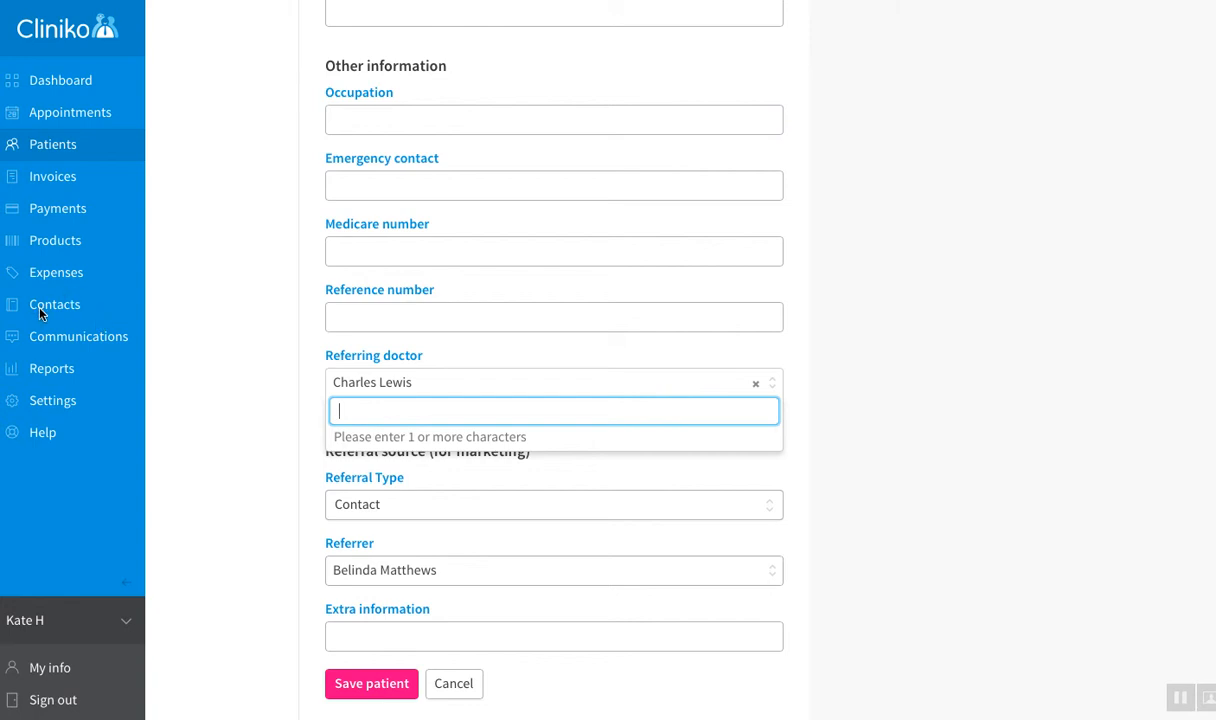
click(765, 386)
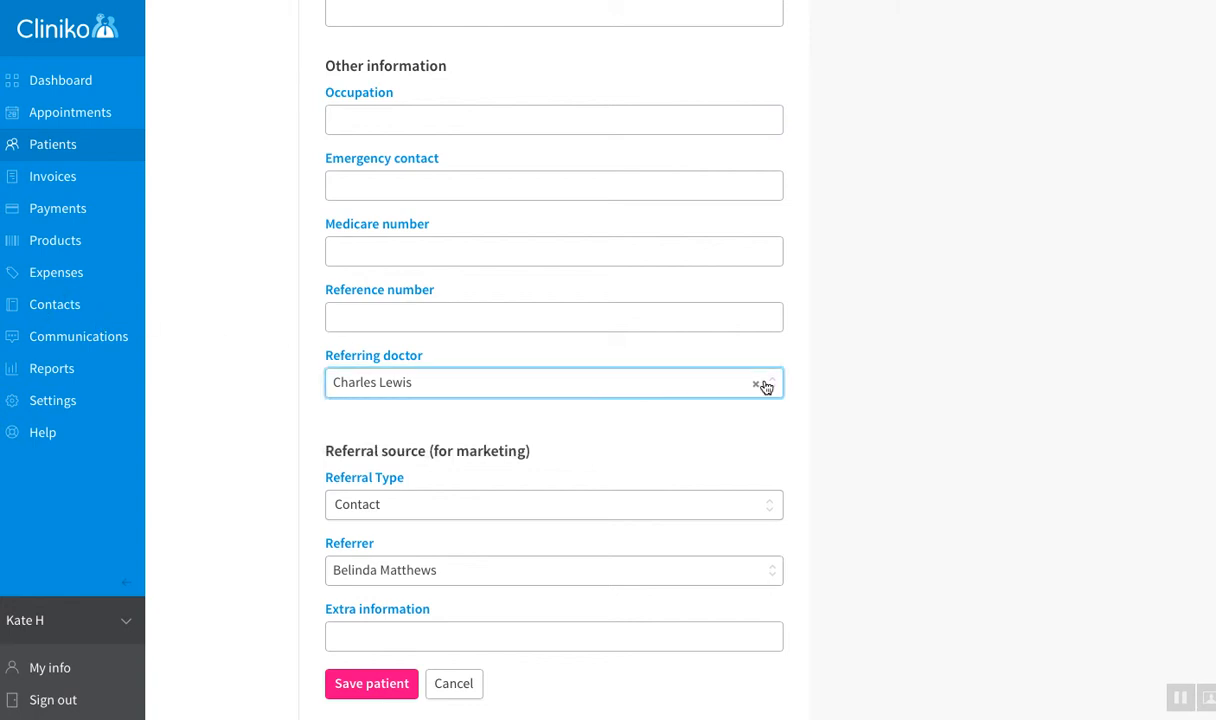
click(602, 507)
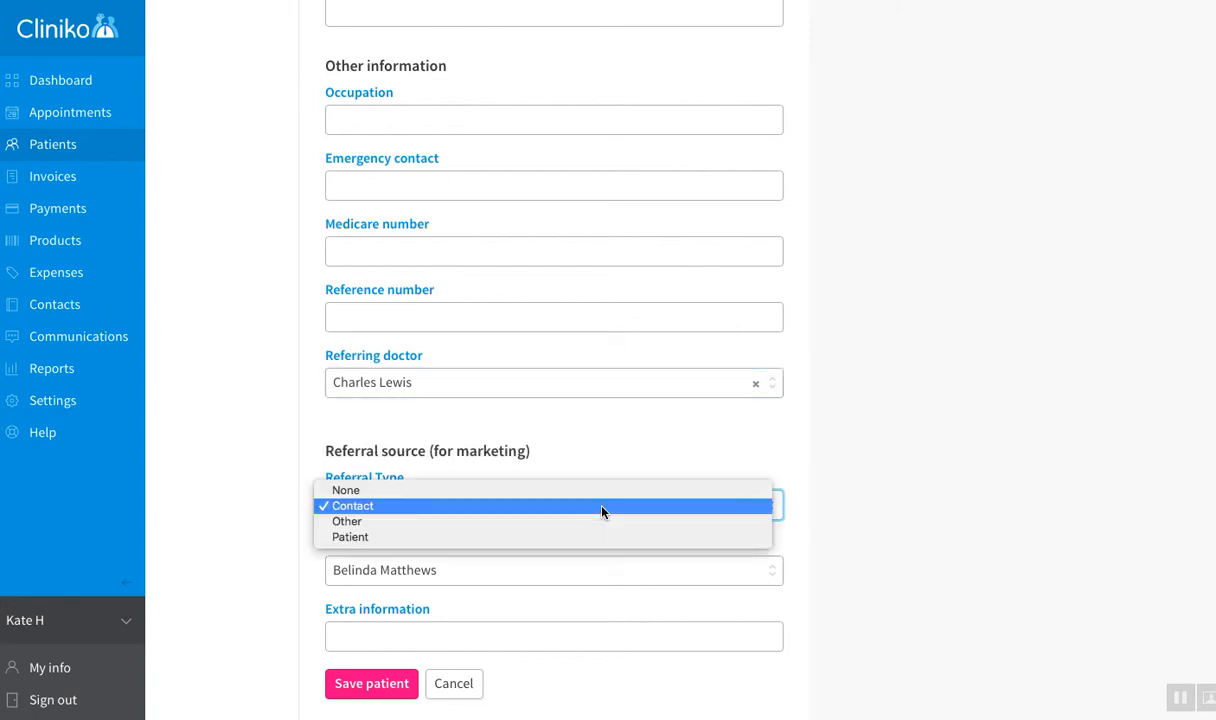
click(602, 508)
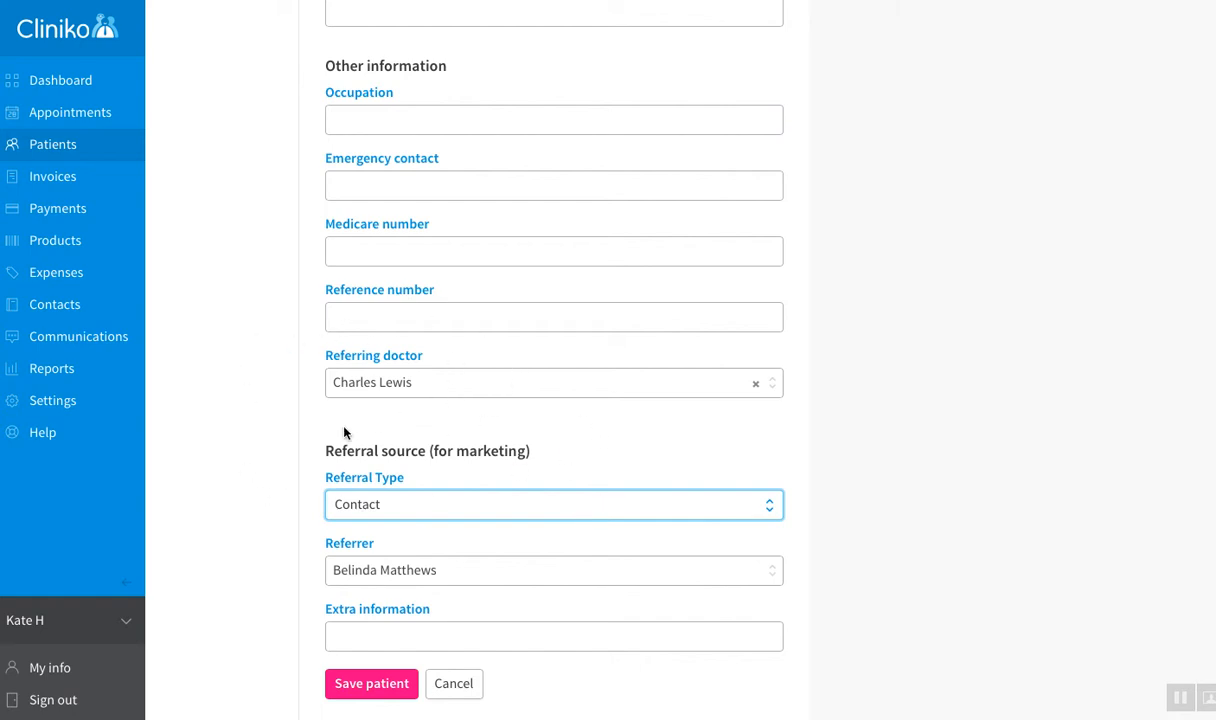
click(463, 504)
click(461, 519)
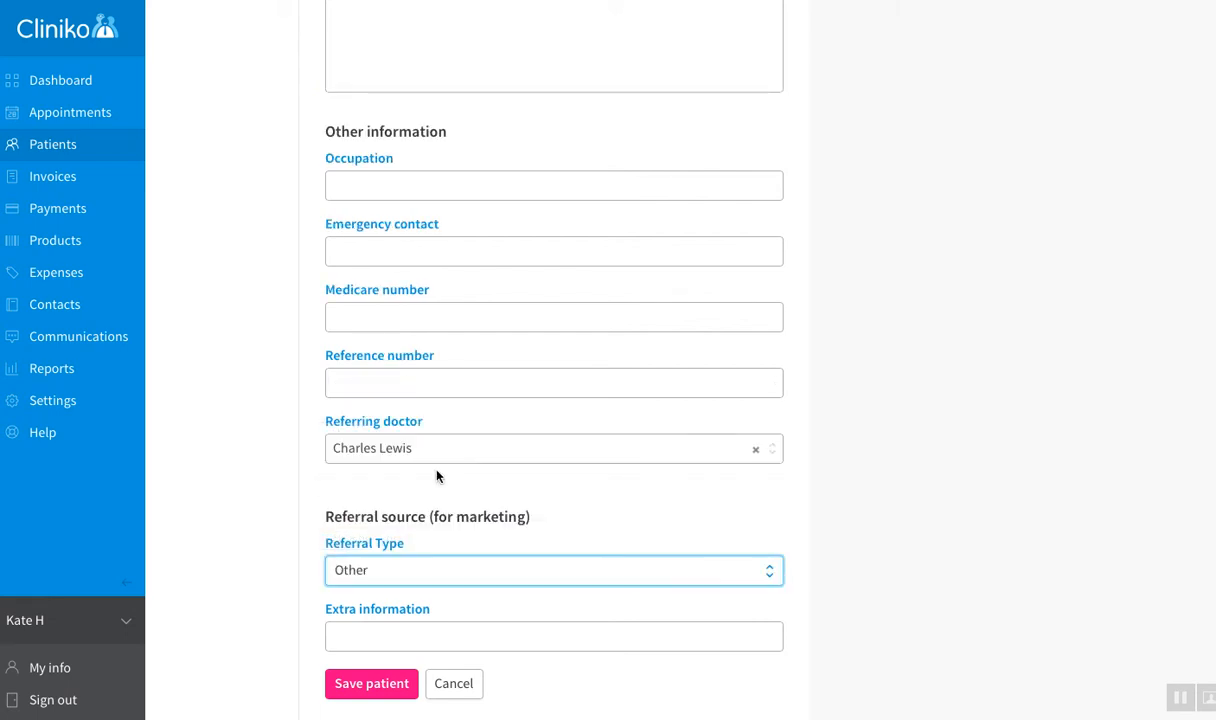
click(415, 574)
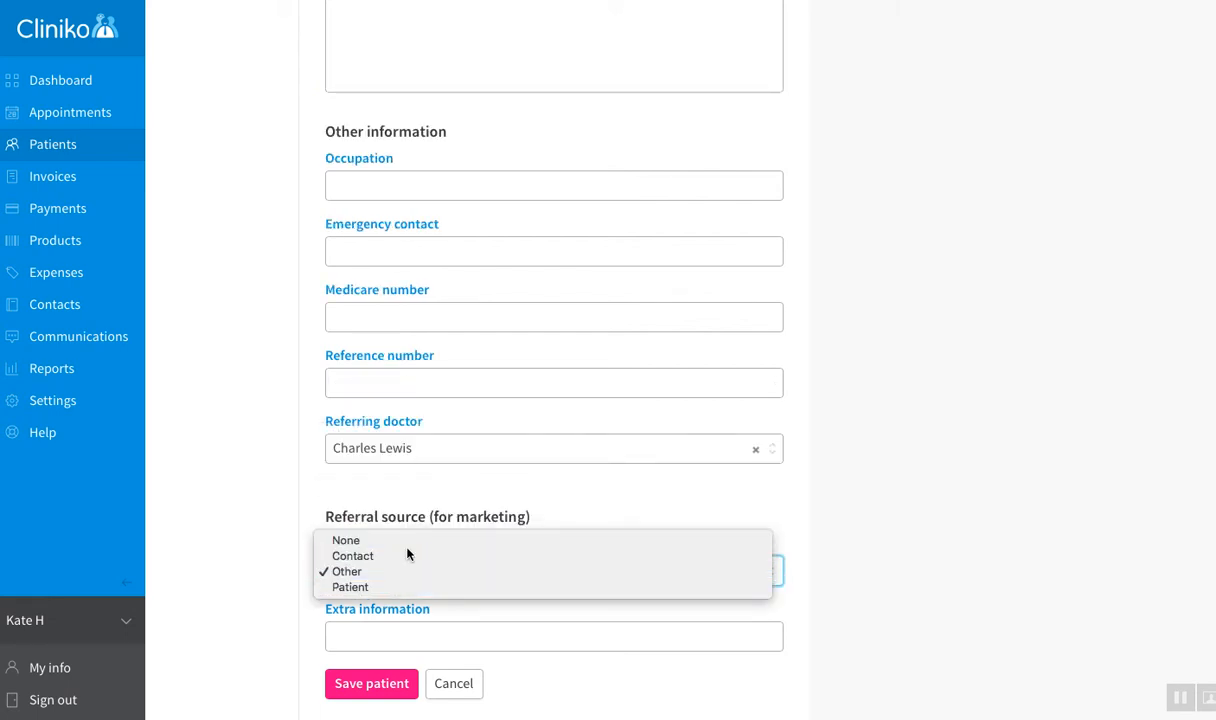
click(407, 555)
Step: Pick the contact matching 'belin' as the referrer and save the patient
click(393, 637)
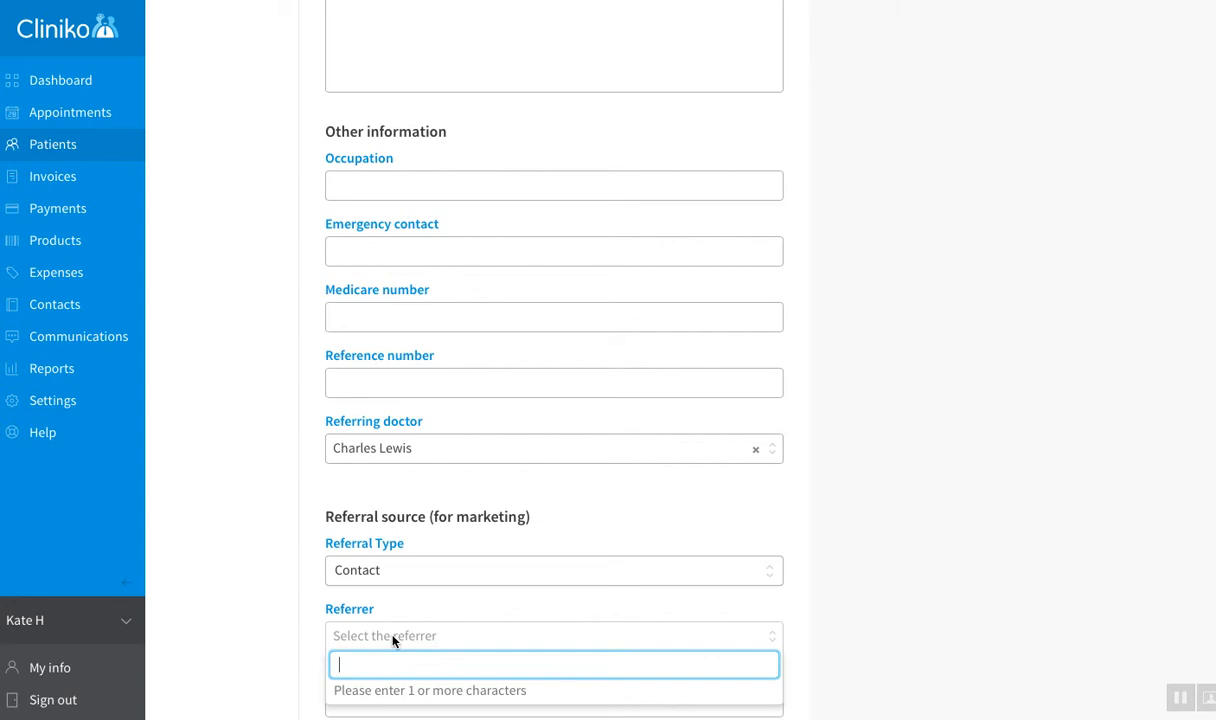
text(belin)
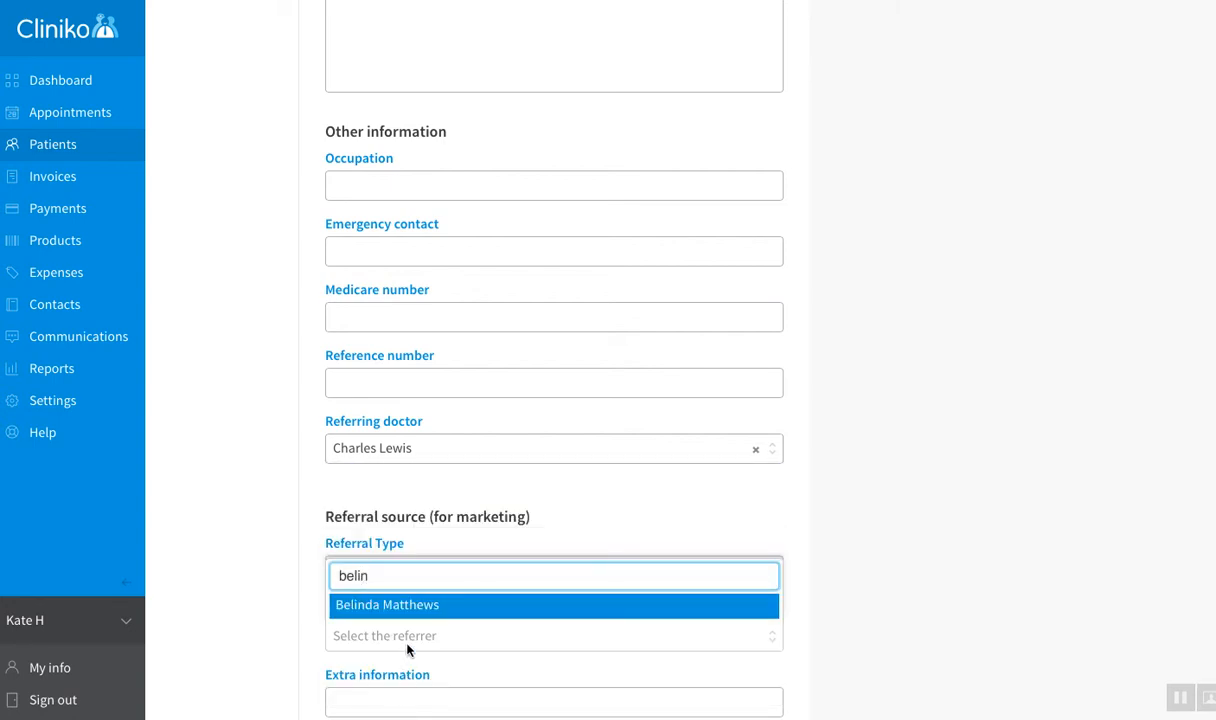
click(399, 607)
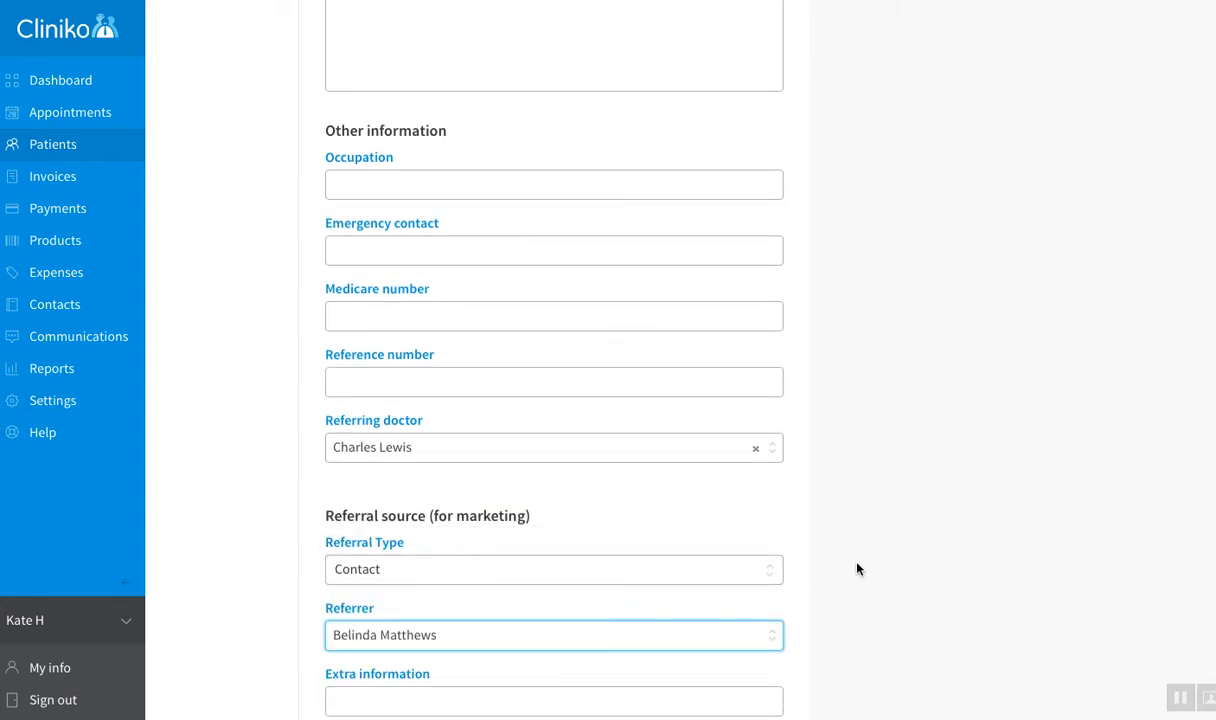
scroll(857, 569, down, 1)
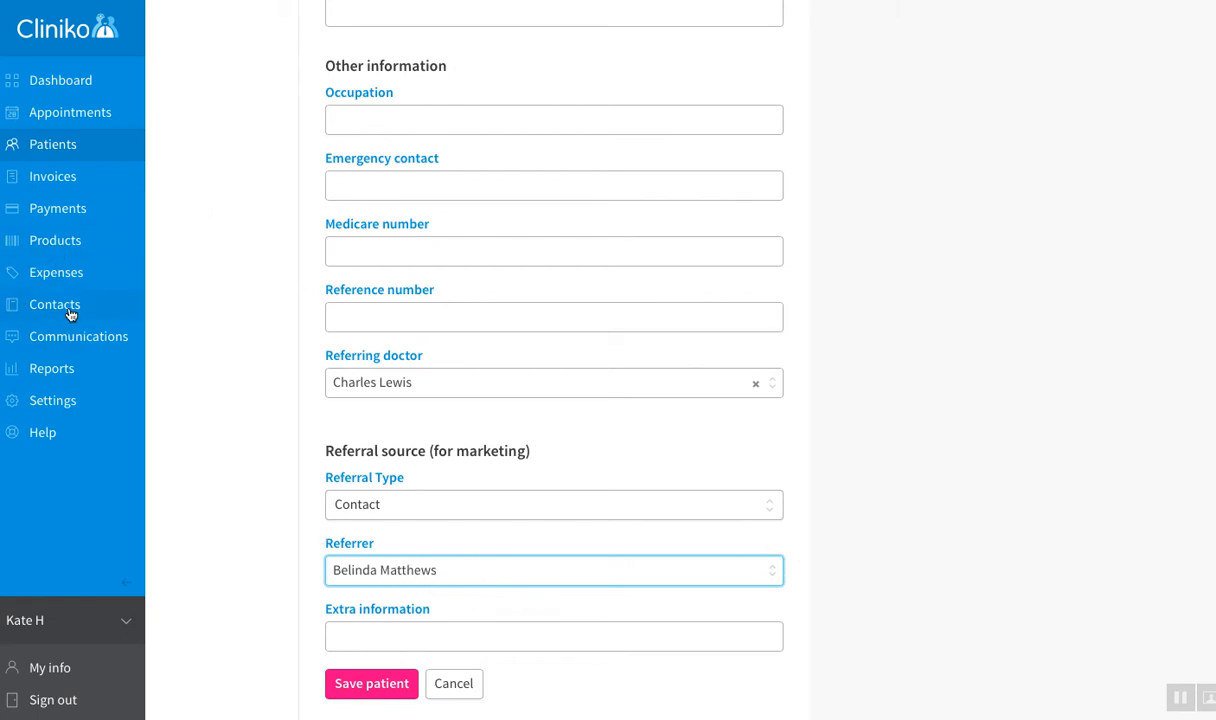
click(384, 690)
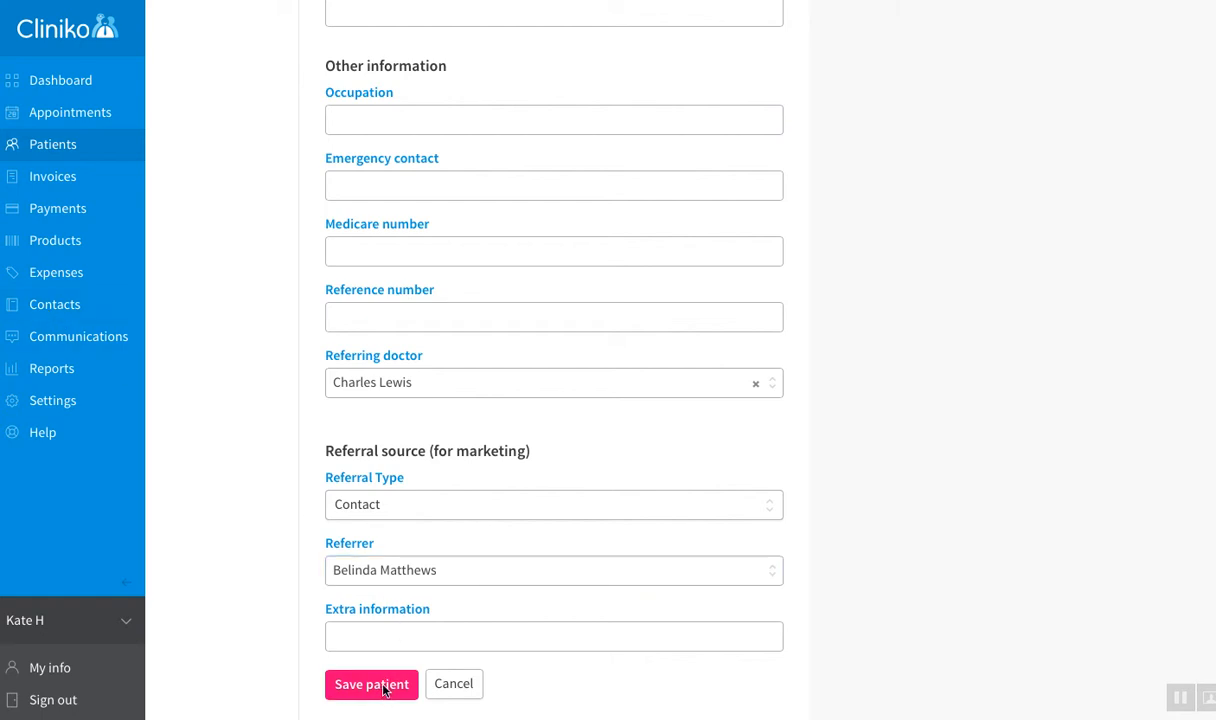
Step: Scroll the patient details page to check Referring doctor and Referral source (for marketing)
scroll(483, 588, down, 3)
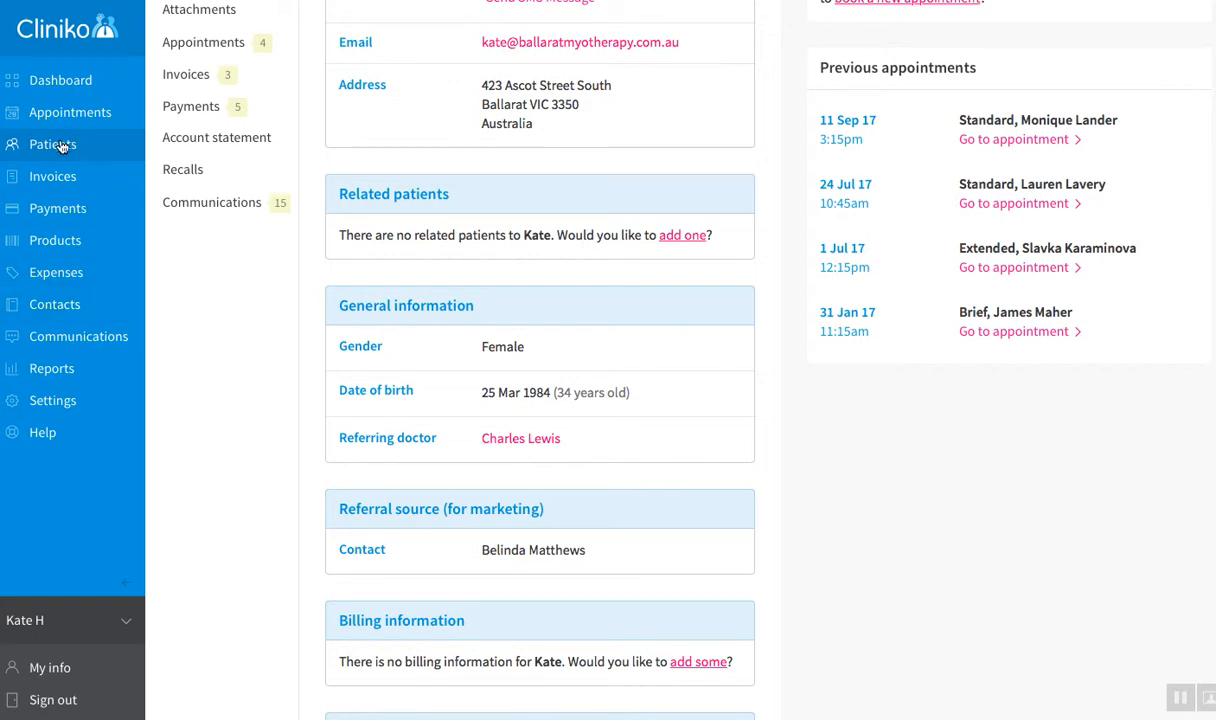
scroll(62, 146, up, 3)
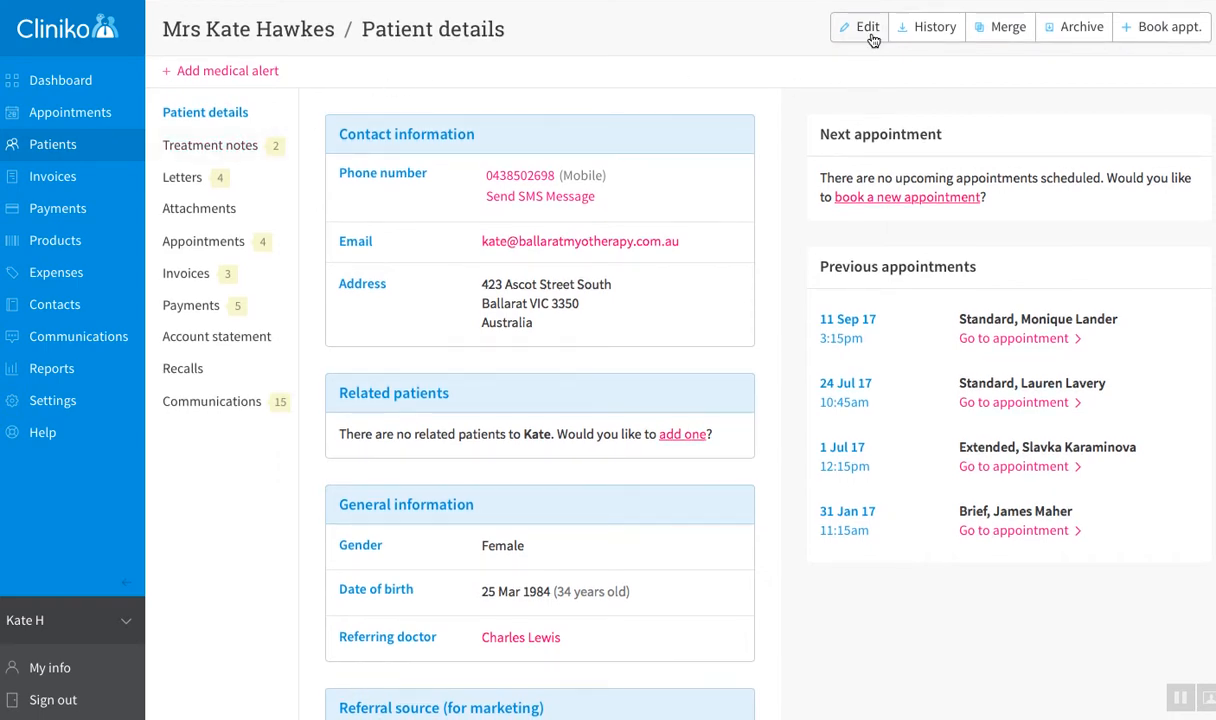
scroll(478, 429, down, 2)
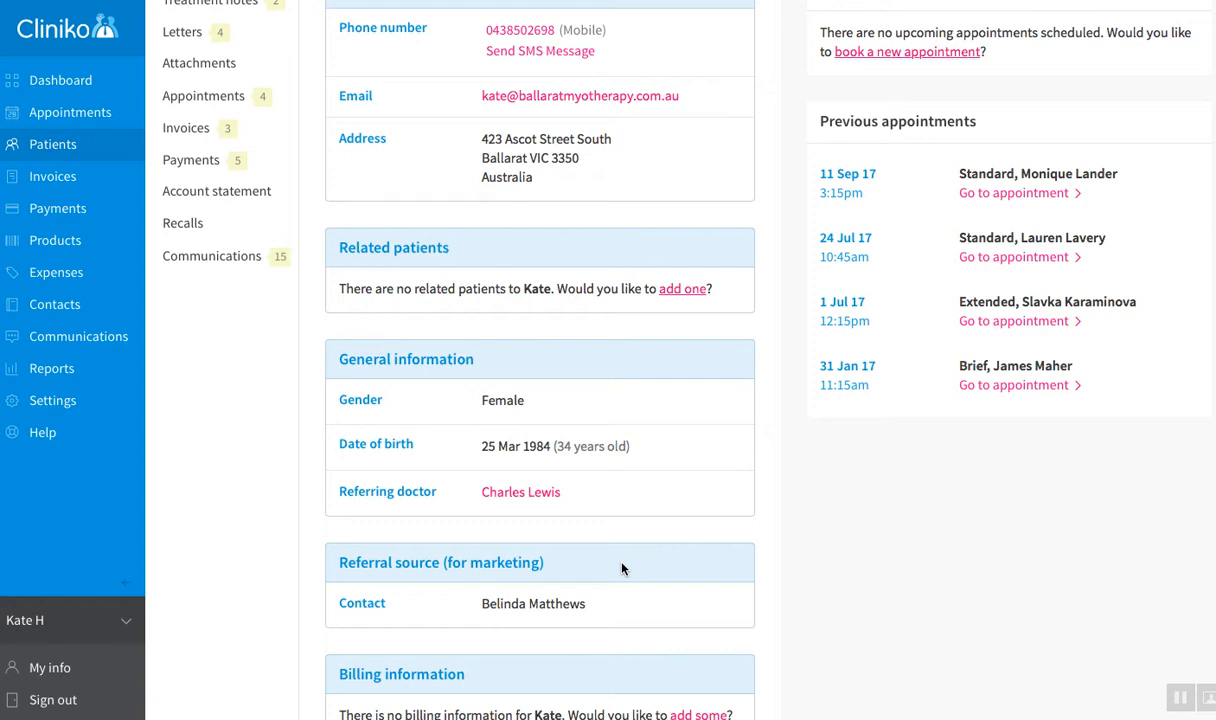
scroll(623, 566, up, 2)
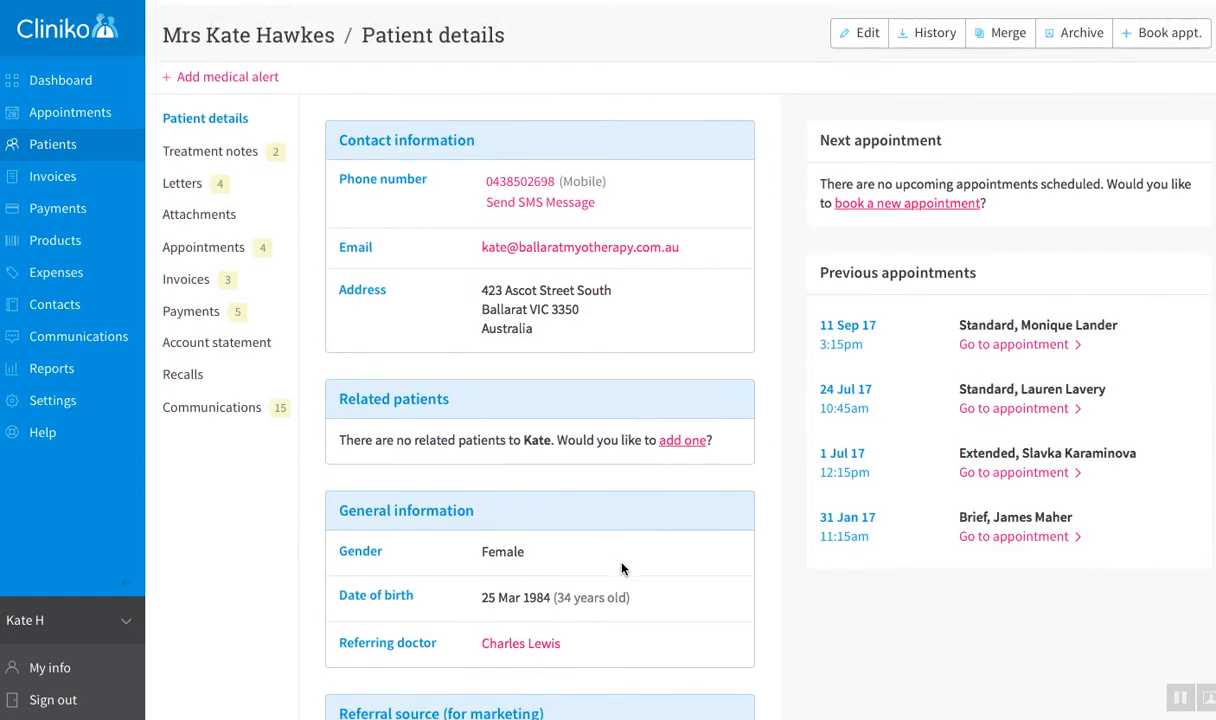